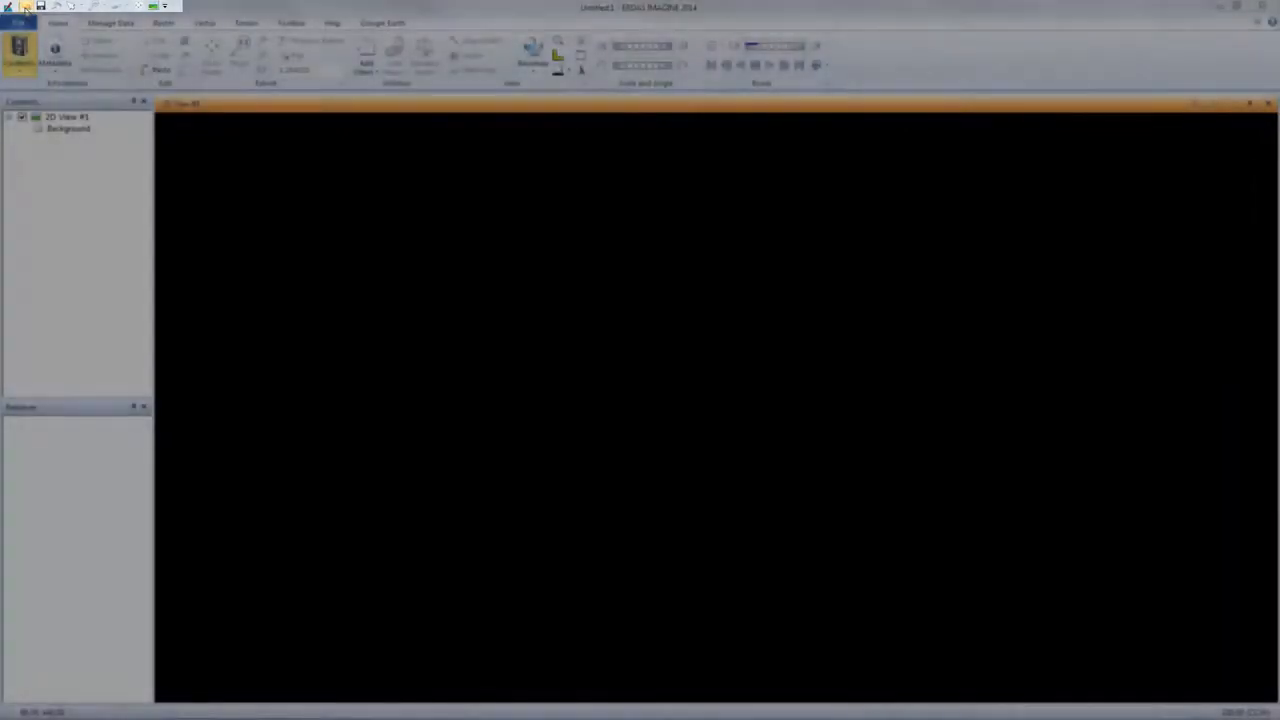
# - Load the soils_95.img raster from the IntroIMAGINE folder into the 2D view
pyautogui.click(26, 9)
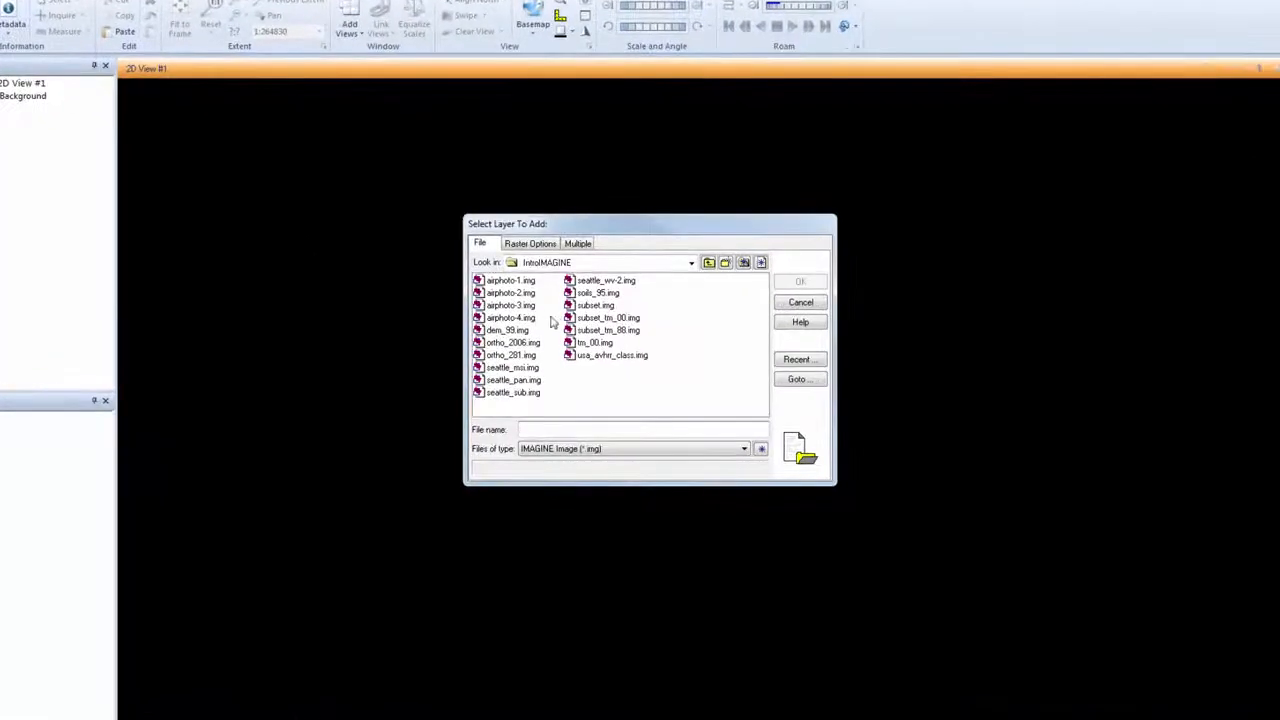
pyautogui.click(618, 296)
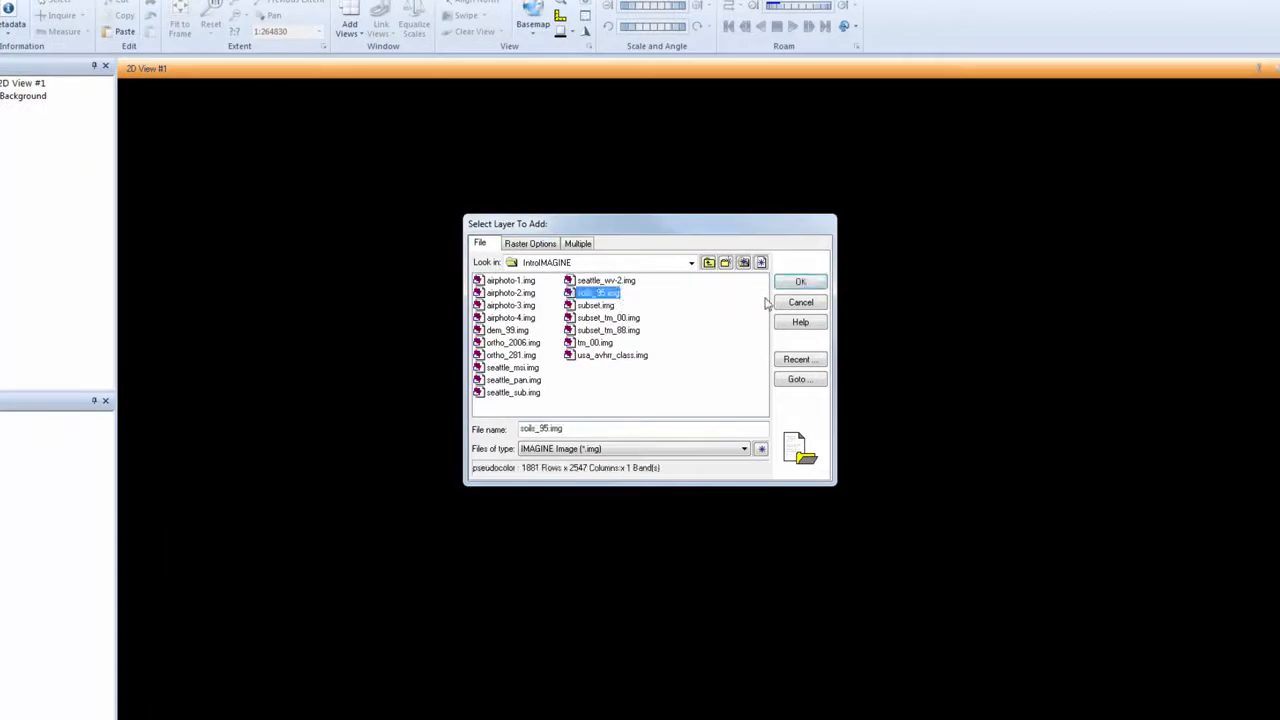
pyautogui.click(792, 284)
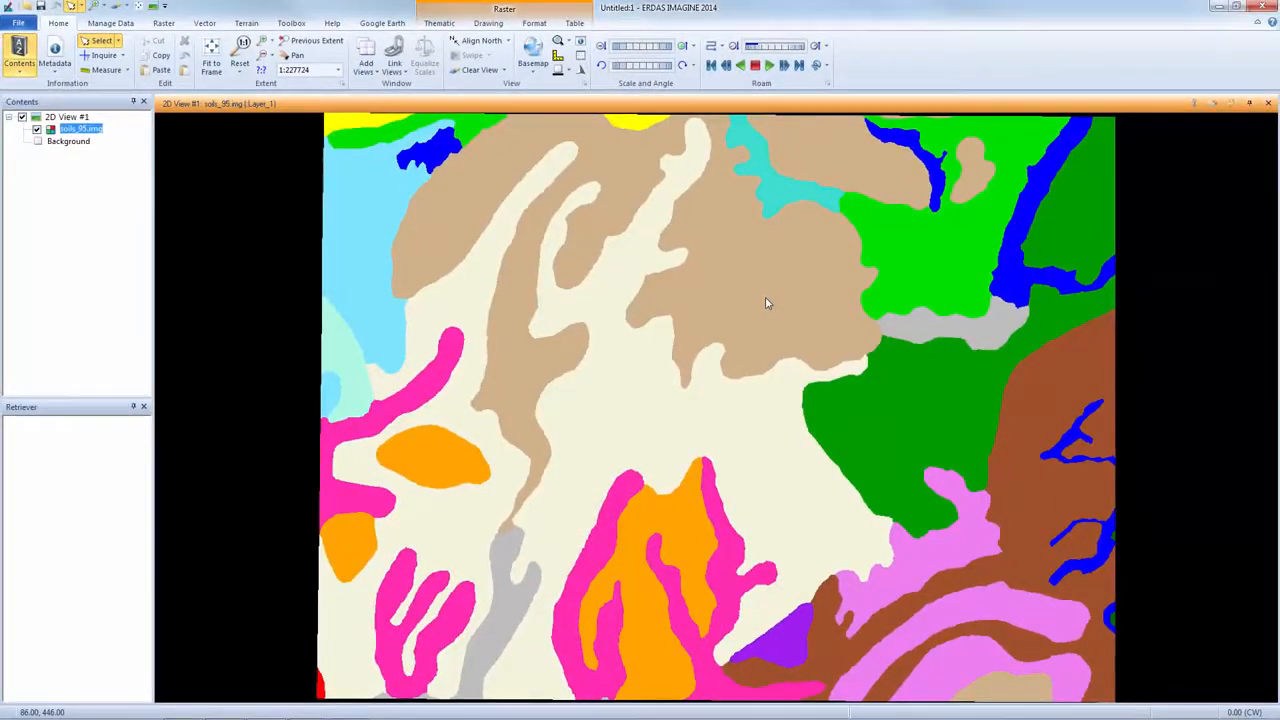
# - Add the hydro_00.shp shapefile from the IntroIMAGINE folder as a vector layer over the soils image
pyautogui.click(31, 24)
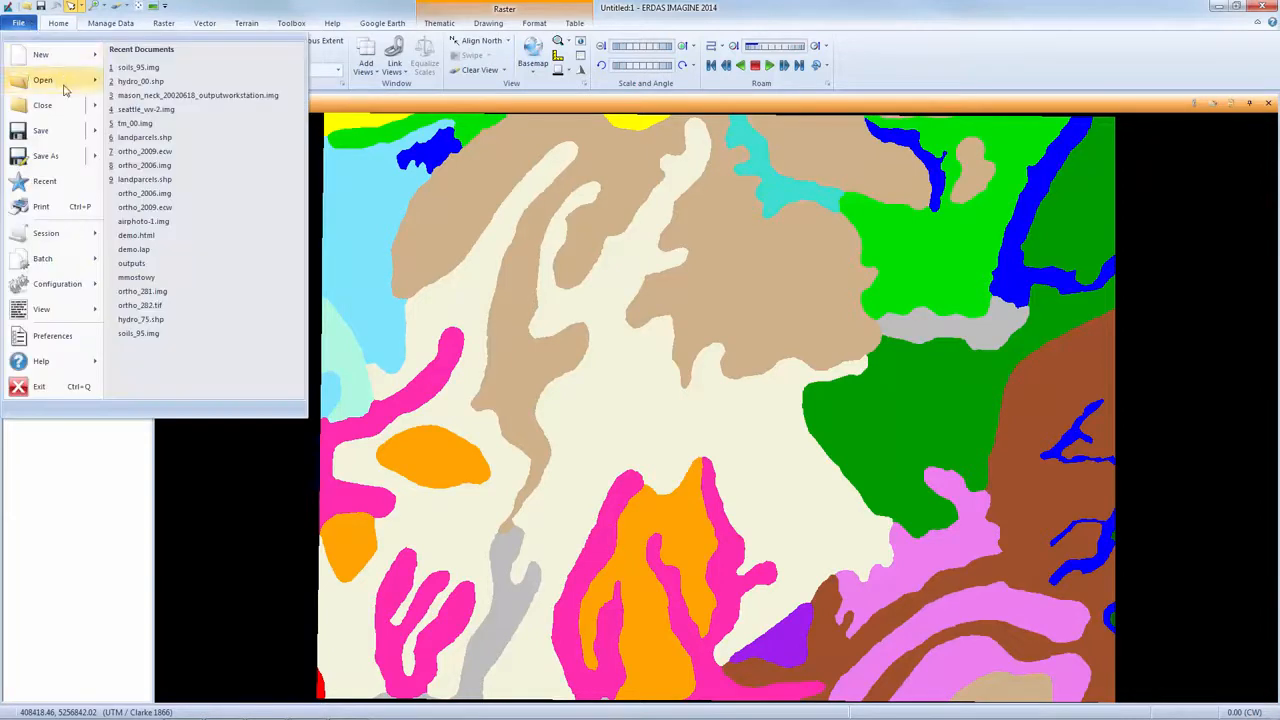
pyautogui.moveTo(43, 79)
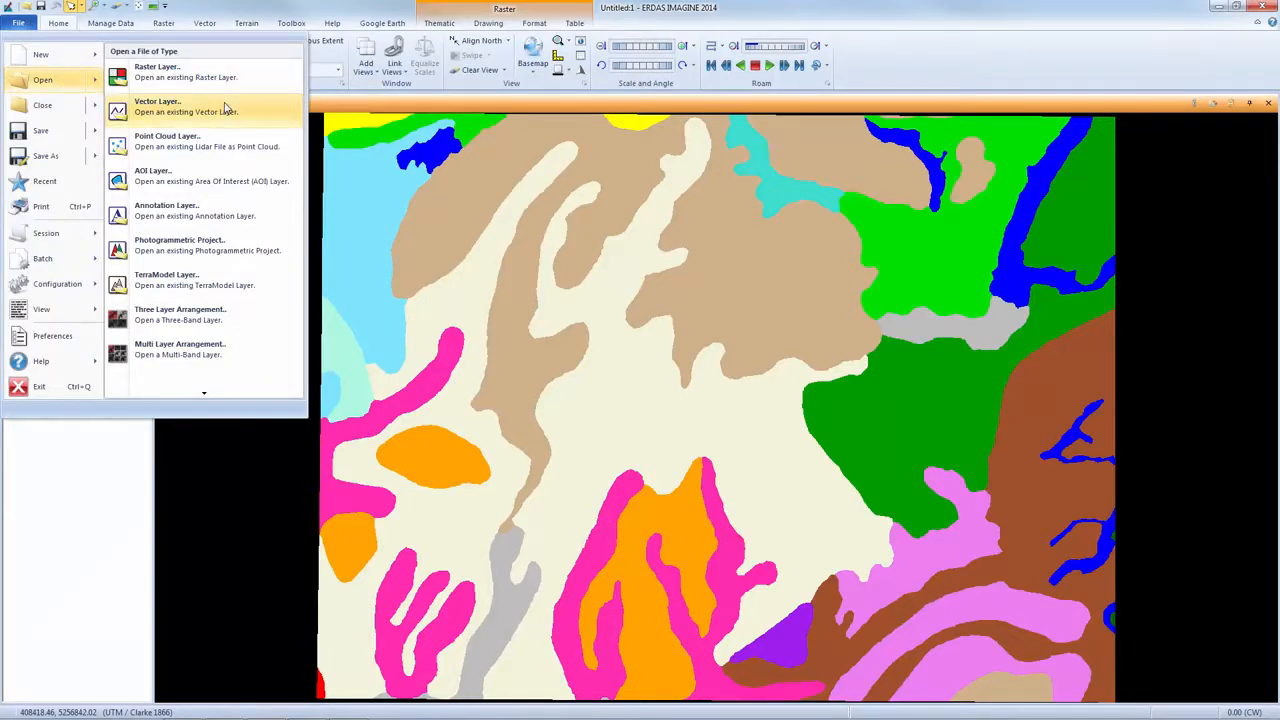
pyautogui.click(226, 108)
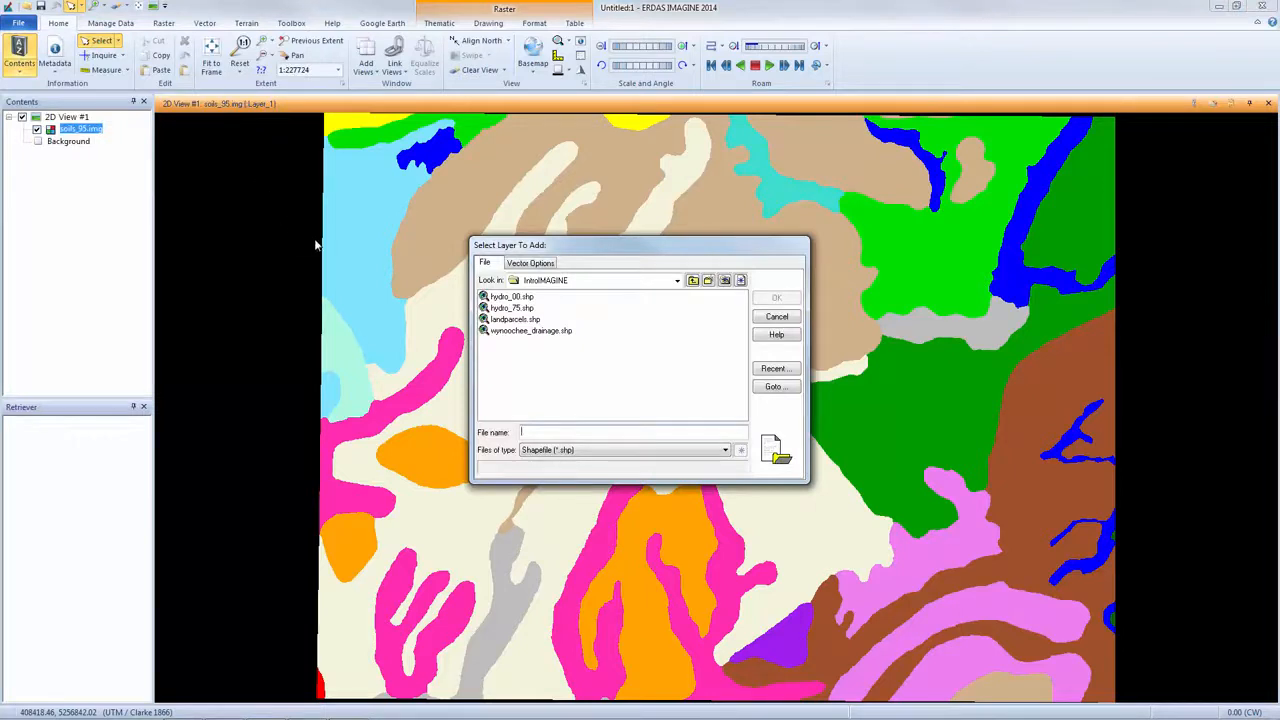
pyautogui.click(505, 297)
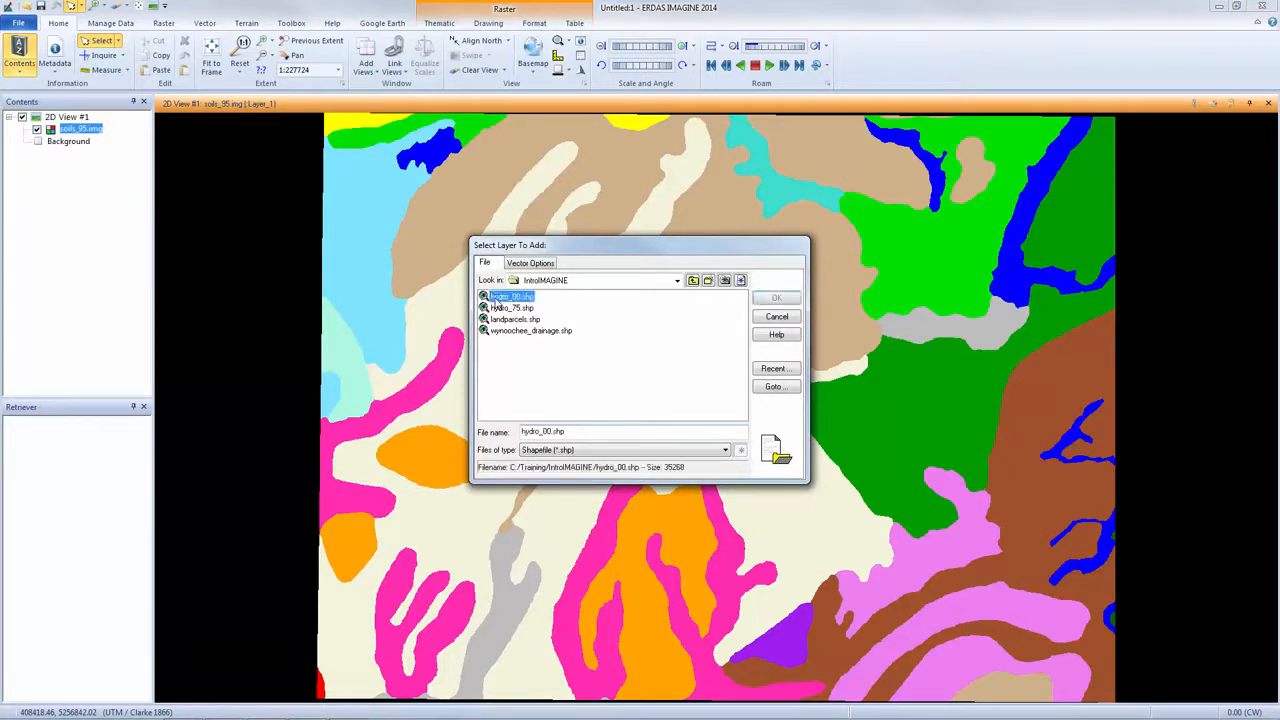
pyautogui.click(757, 299)
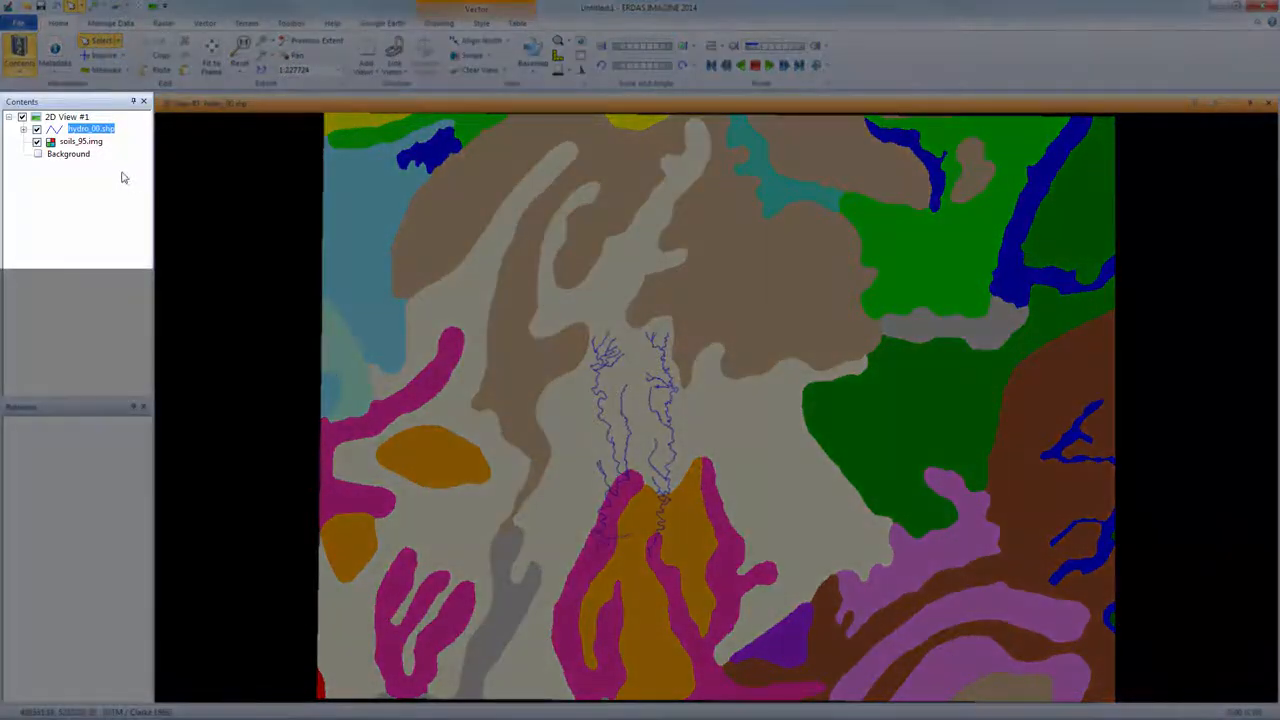
# - Display the attribute table of the soils_95.img layer and enlarge it to show more rows
pyautogui.click(100, 143)
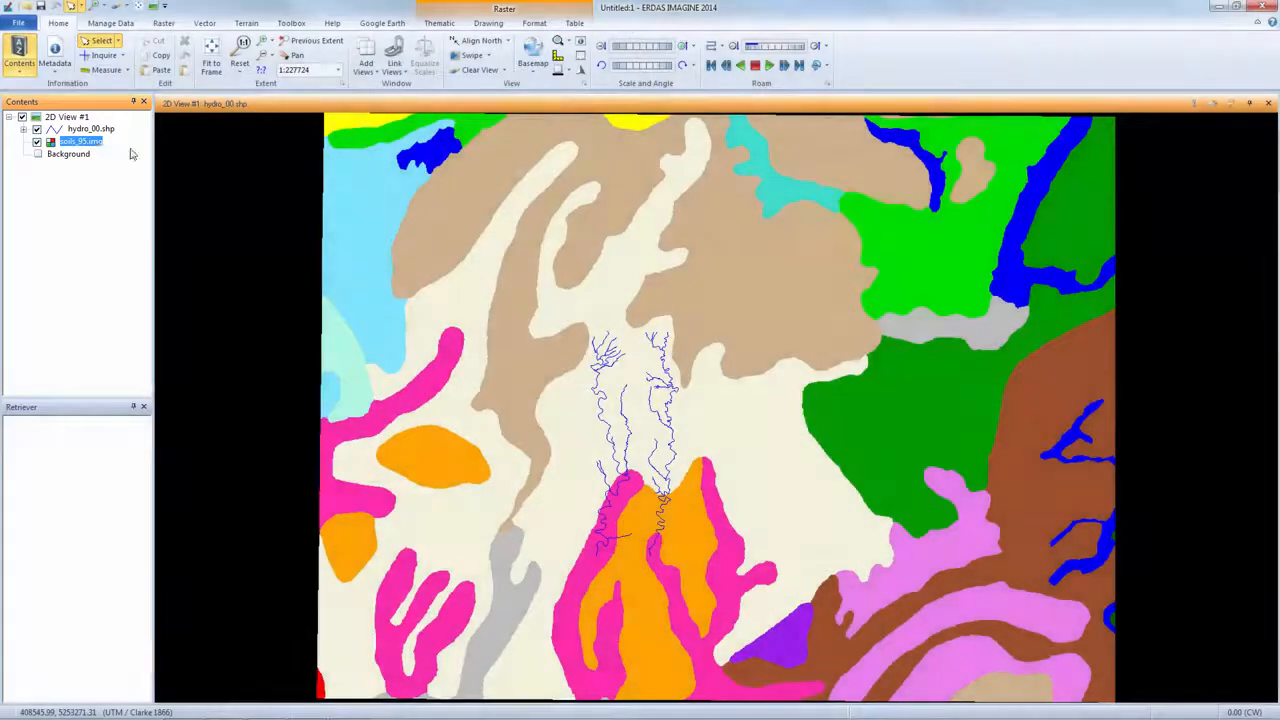
pyautogui.click(573, 23)
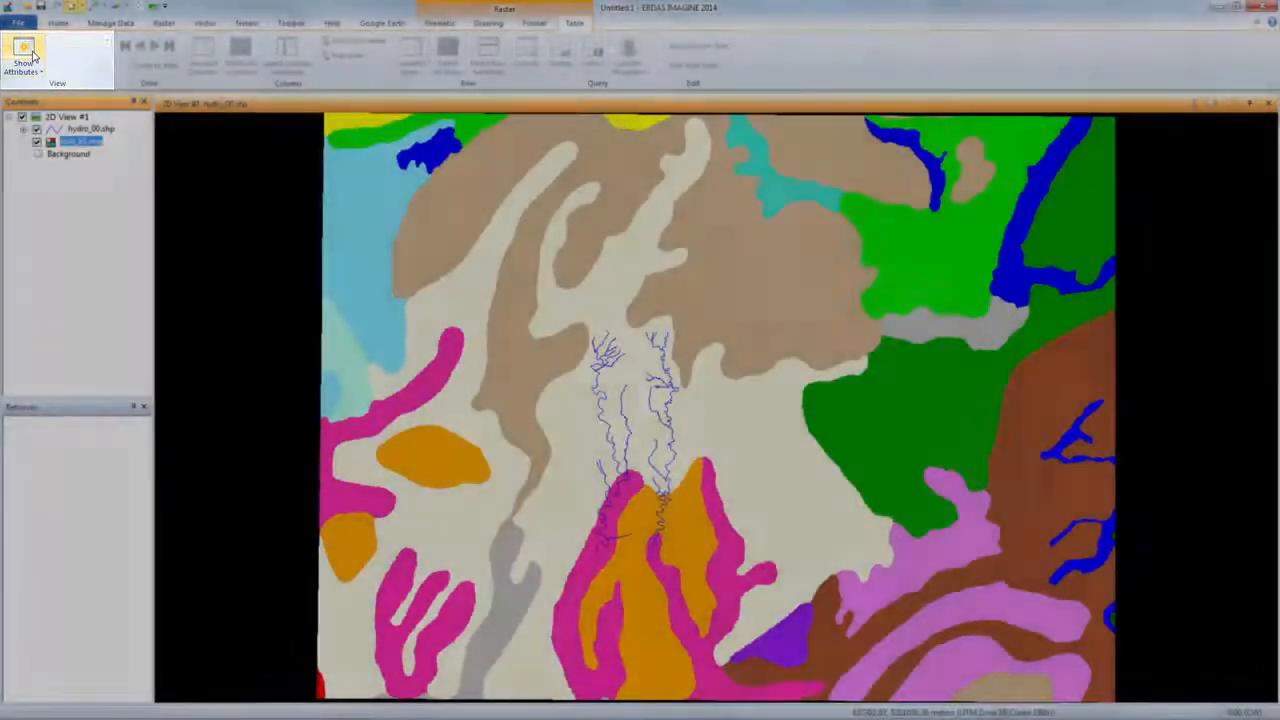
pyautogui.click(33, 57)
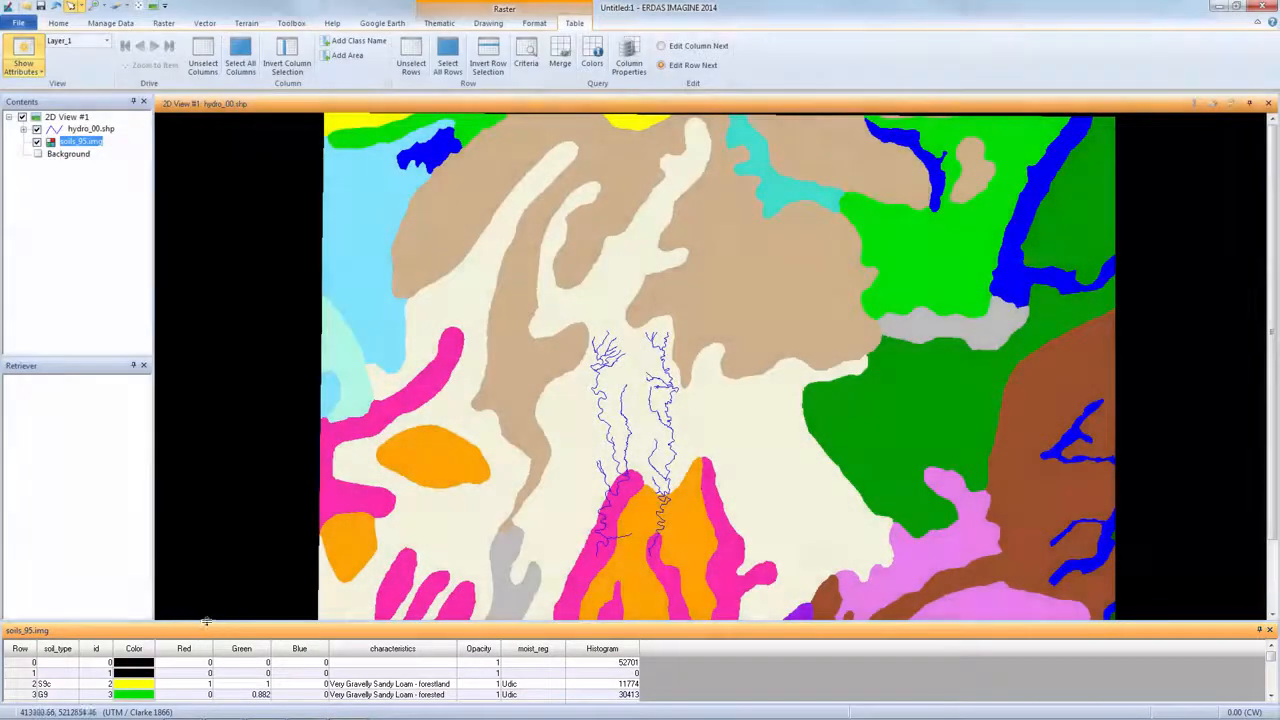
pyautogui.moveTo(206, 621); pyautogui.dragTo(205, 540)
# - Pick several soil areas in the fitted image to locate their attribute rows, and clear the row selection
pyautogui.click(58, 22)
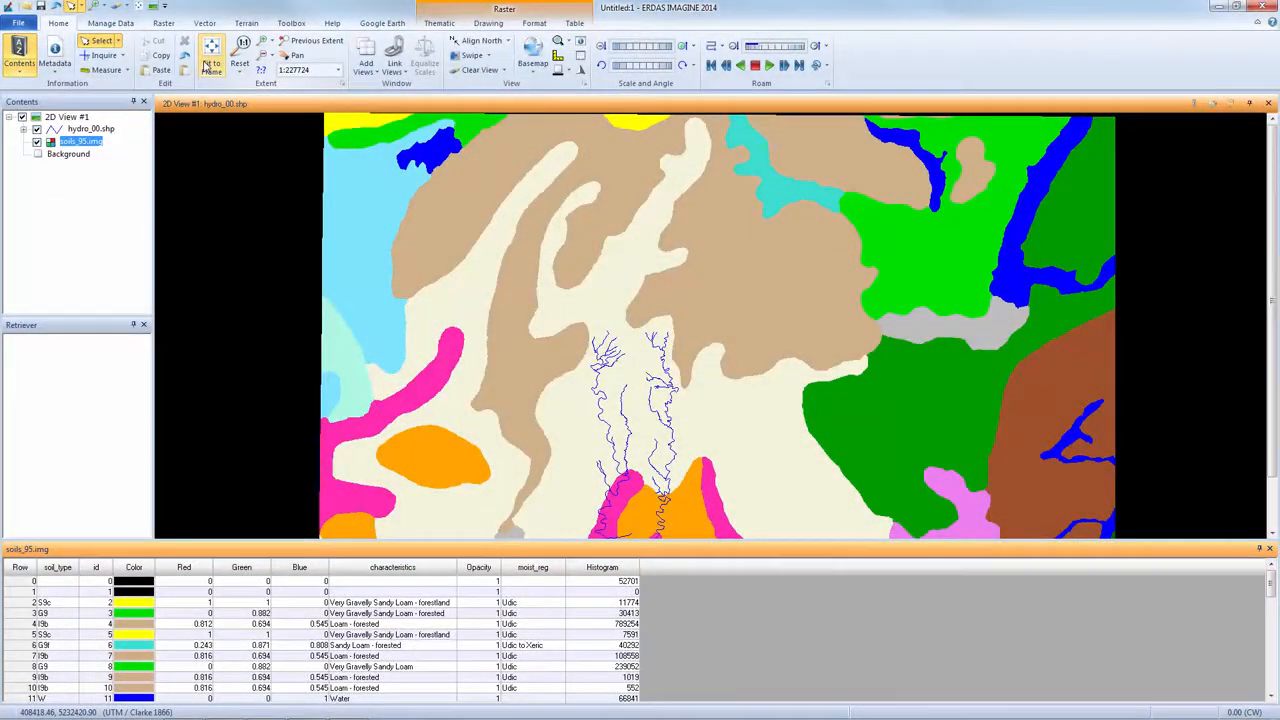
pyautogui.click(207, 64)
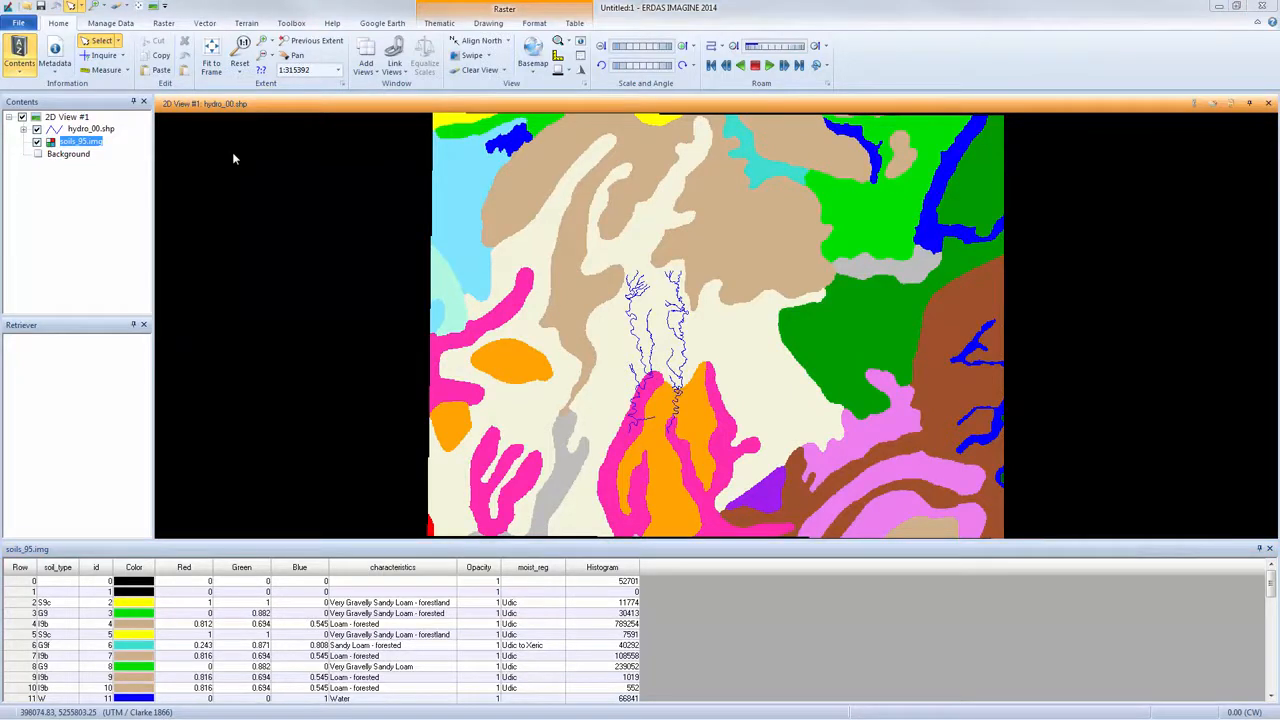
pyautogui.click(502, 204)
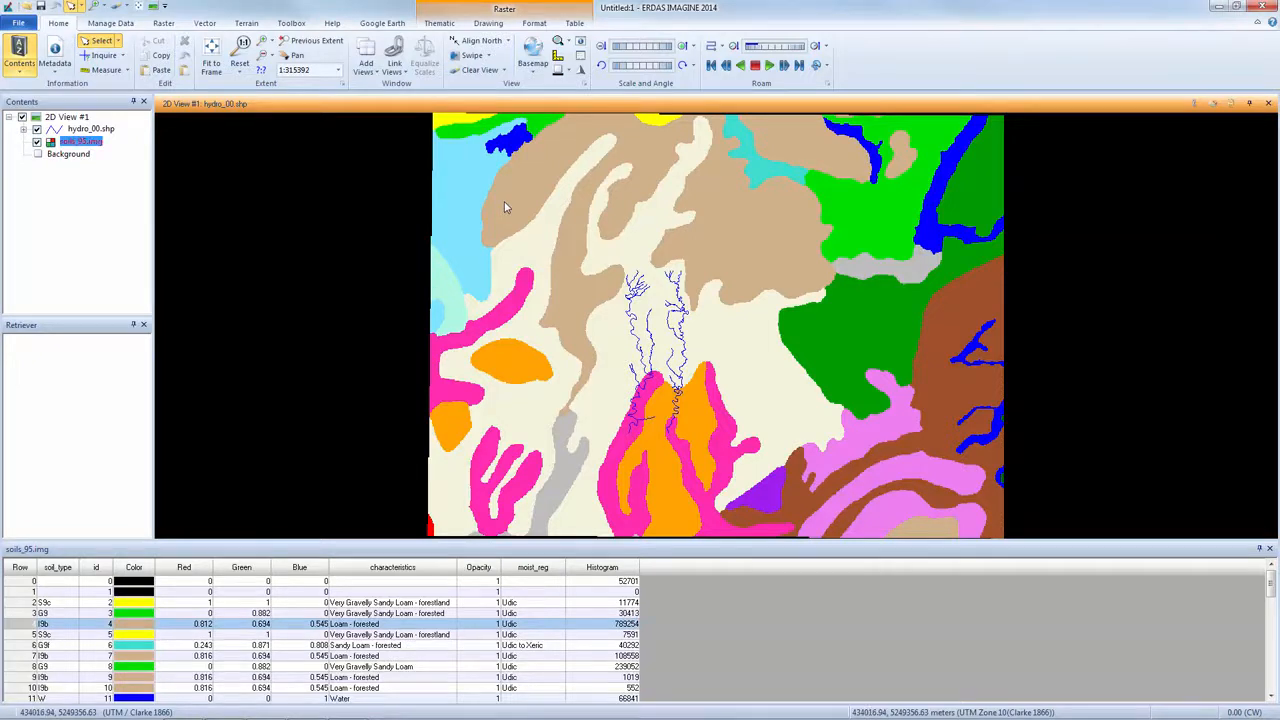
pyautogui.click(466, 253)
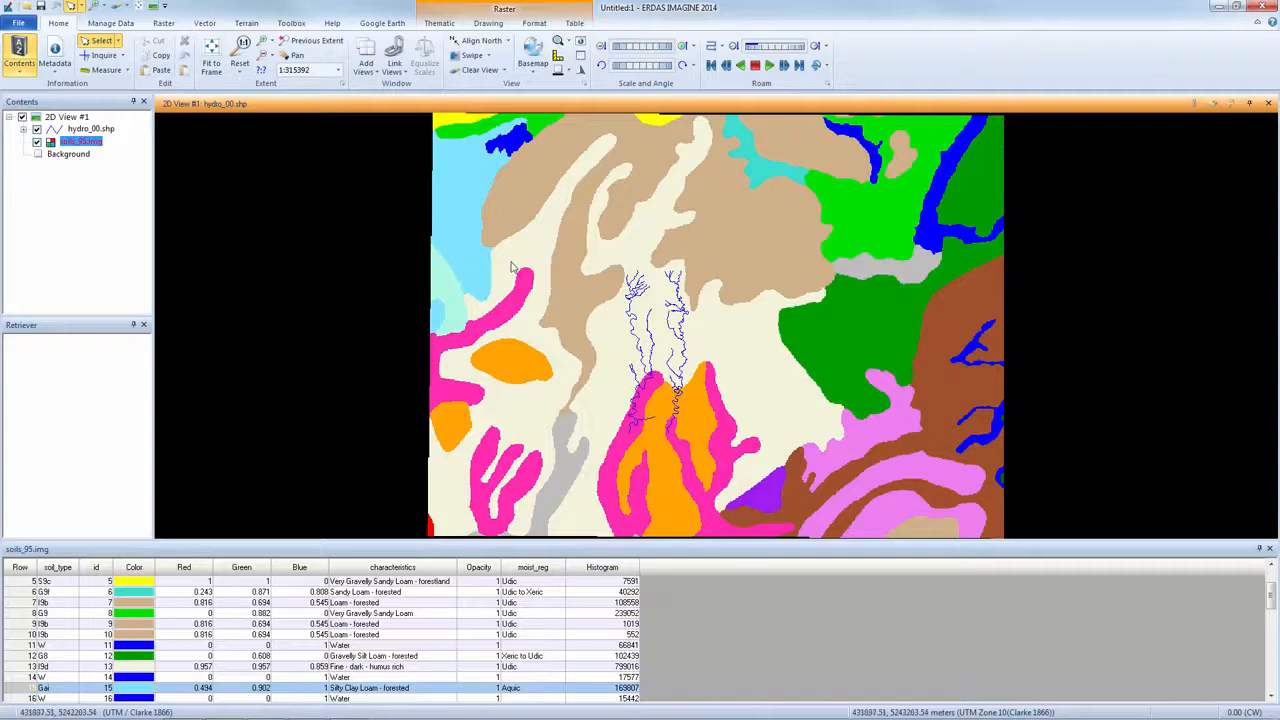
pyautogui.click(764, 292)
pyautogui.click(575, 23)
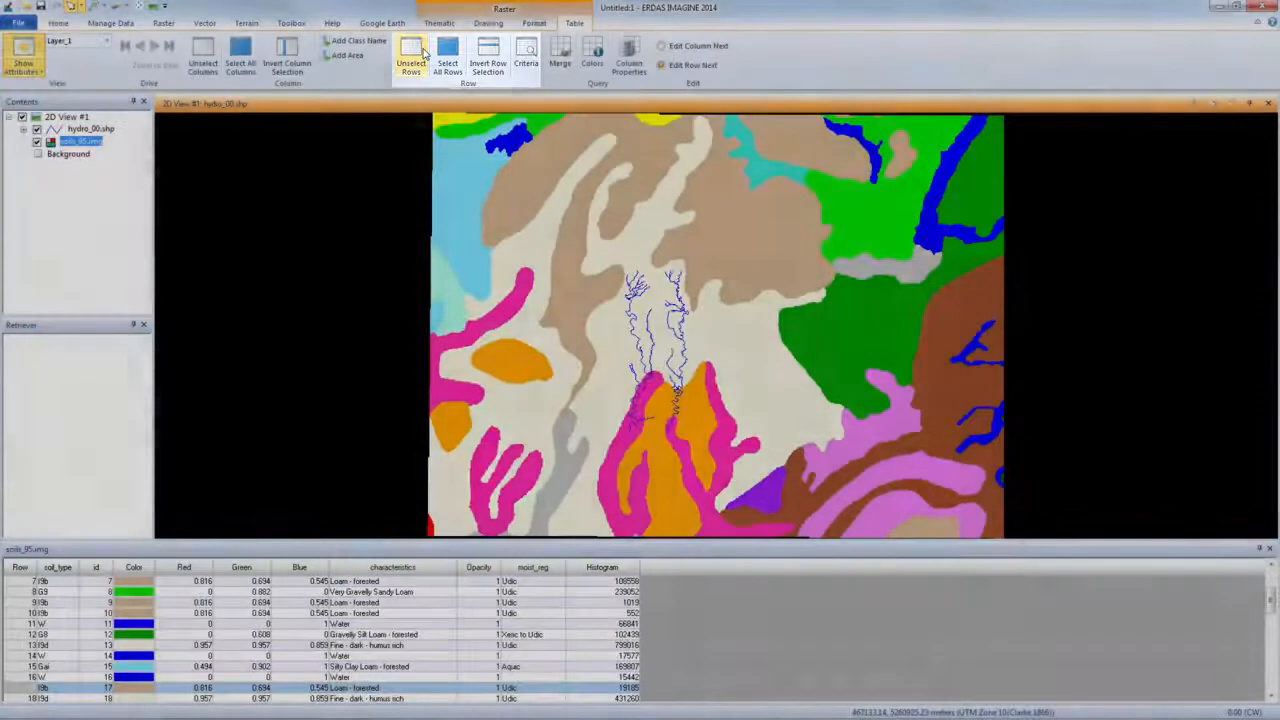
pyautogui.click(420, 55)
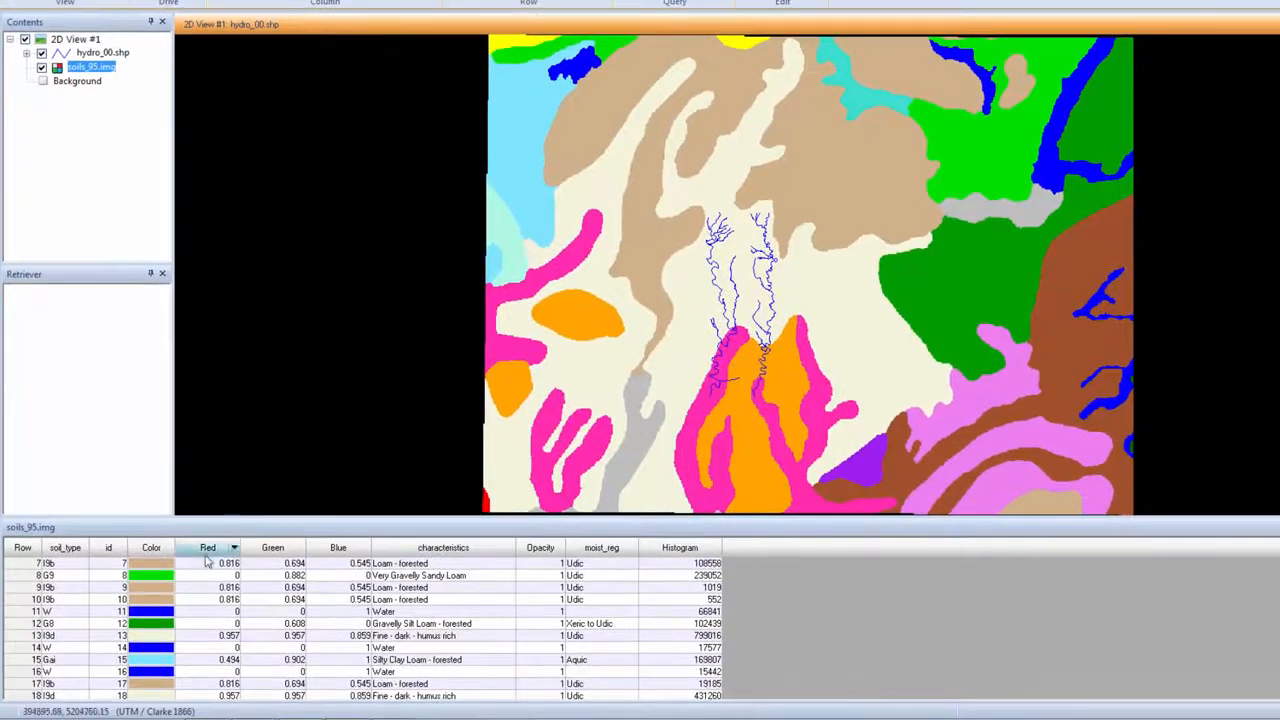
# - Try to change the colour of row 4 in the soils table to chartreuse, and clear the row selection
pyautogui.scroll(3, 165, 588)
pyautogui.click(32, 612)
pyautogui.click(148, 614)
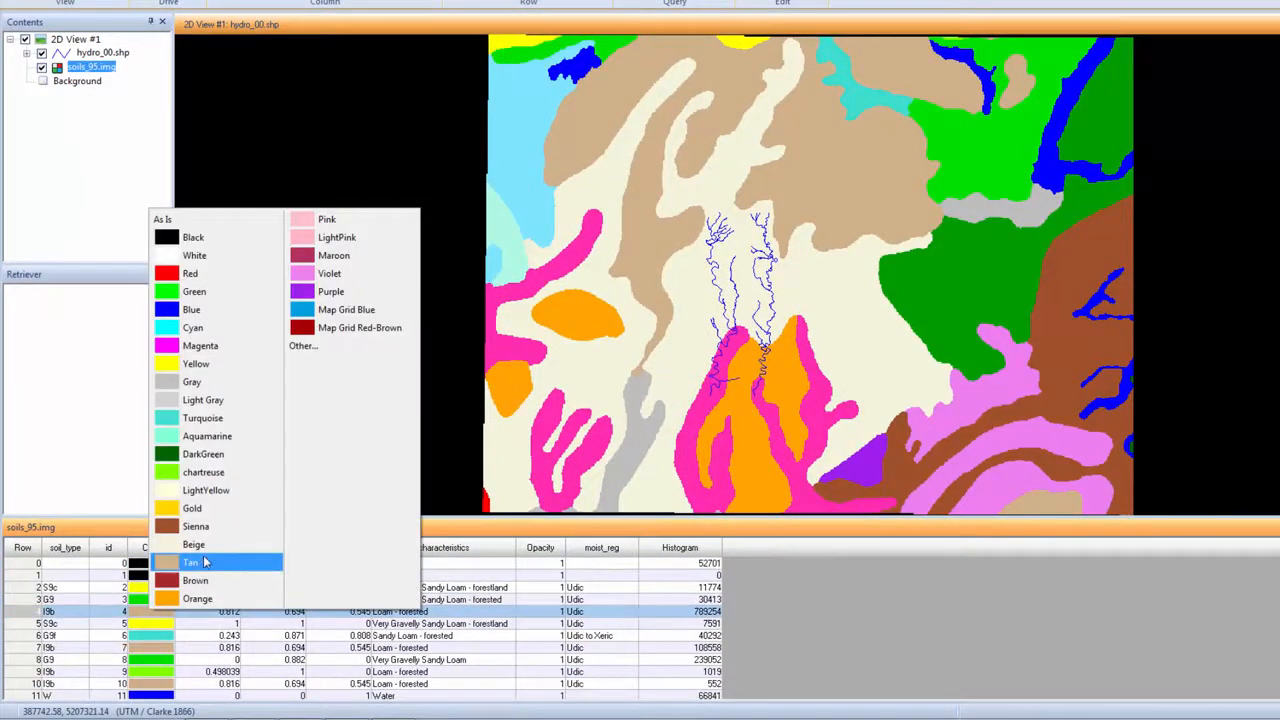
pyautogui.click(230, 474)
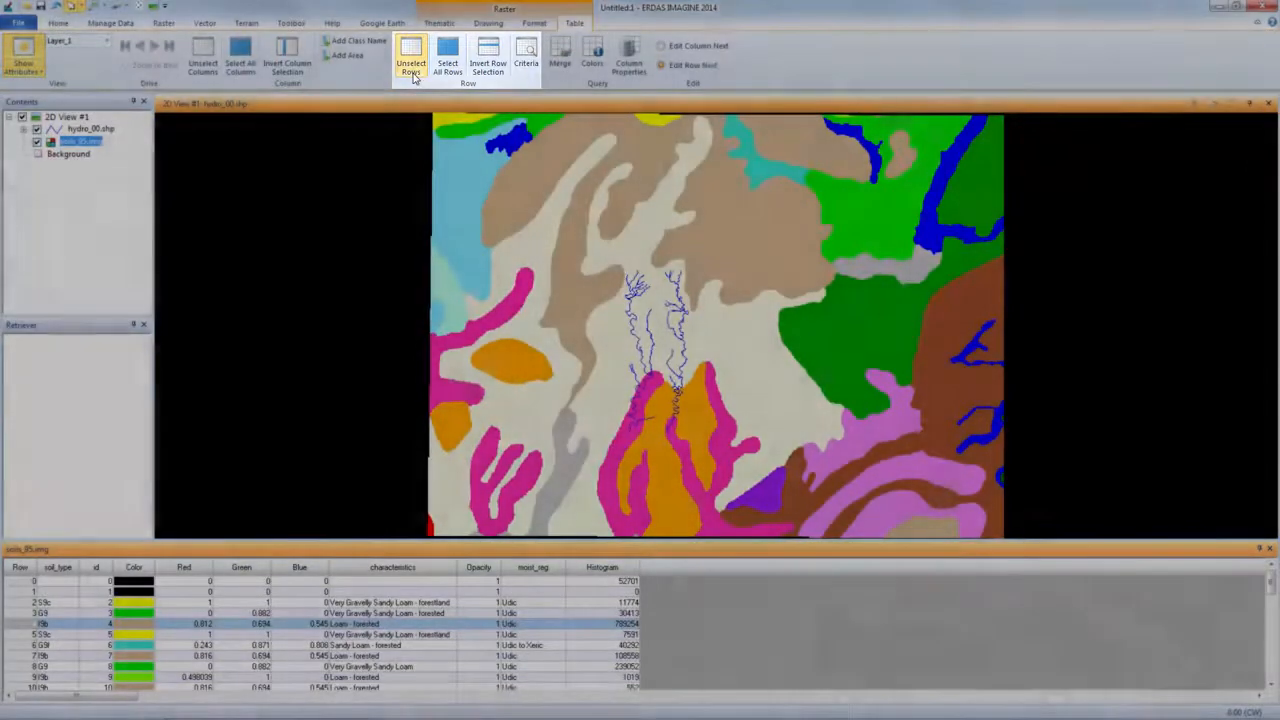
pyautogui.click(411, 67)
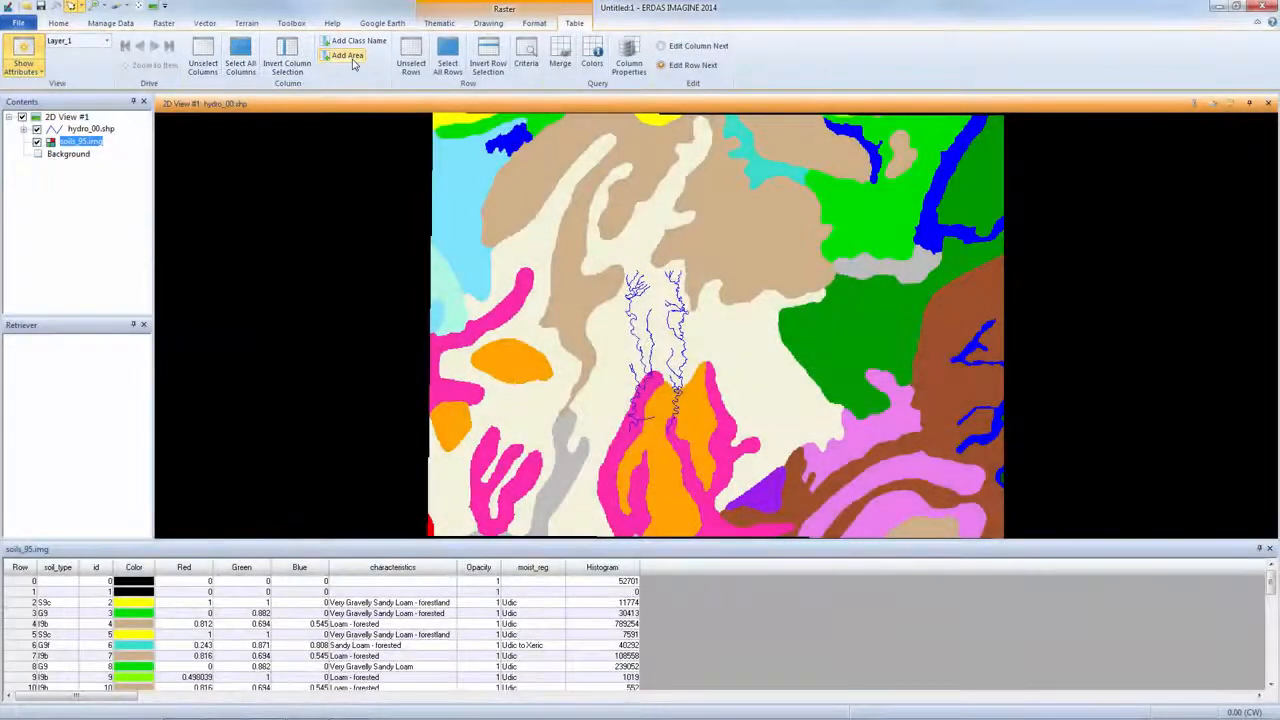
# - Add a column named Area in hectares to the soils table and compute its statistics
pyautogui.click(352, 62)
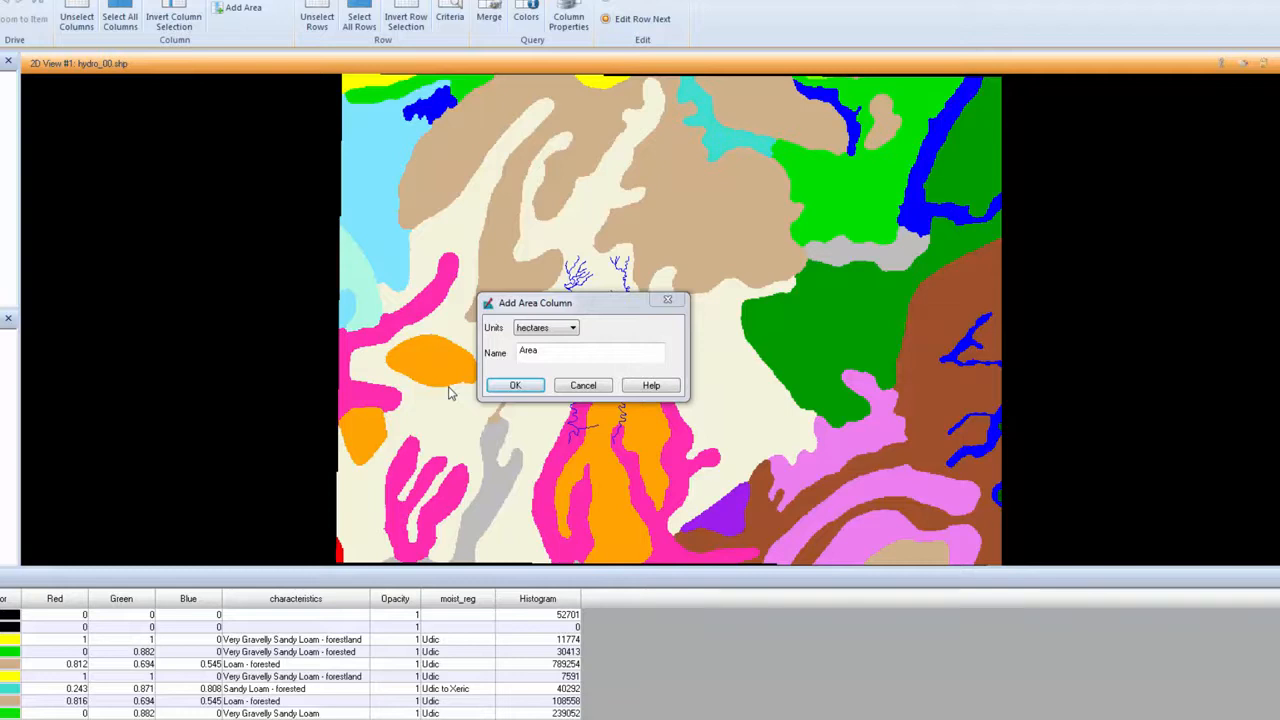
pyautogui.click(515, 386)
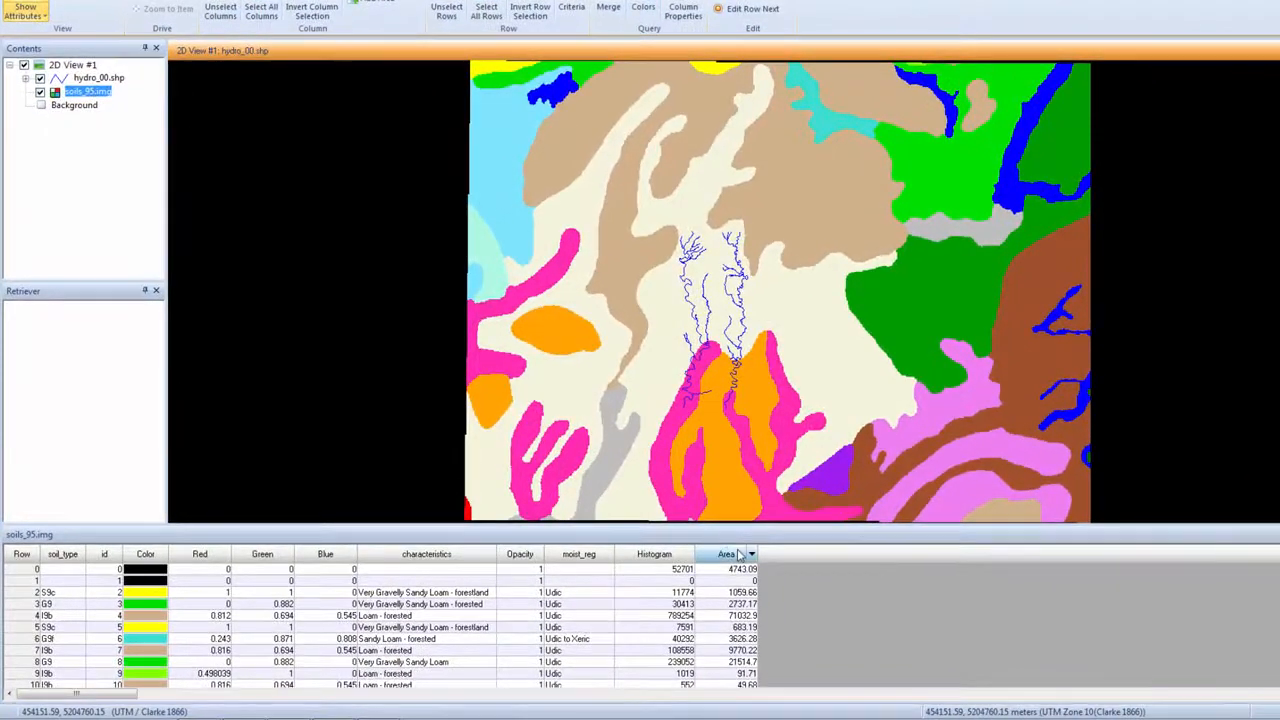
pyautogui.click(739, 554)
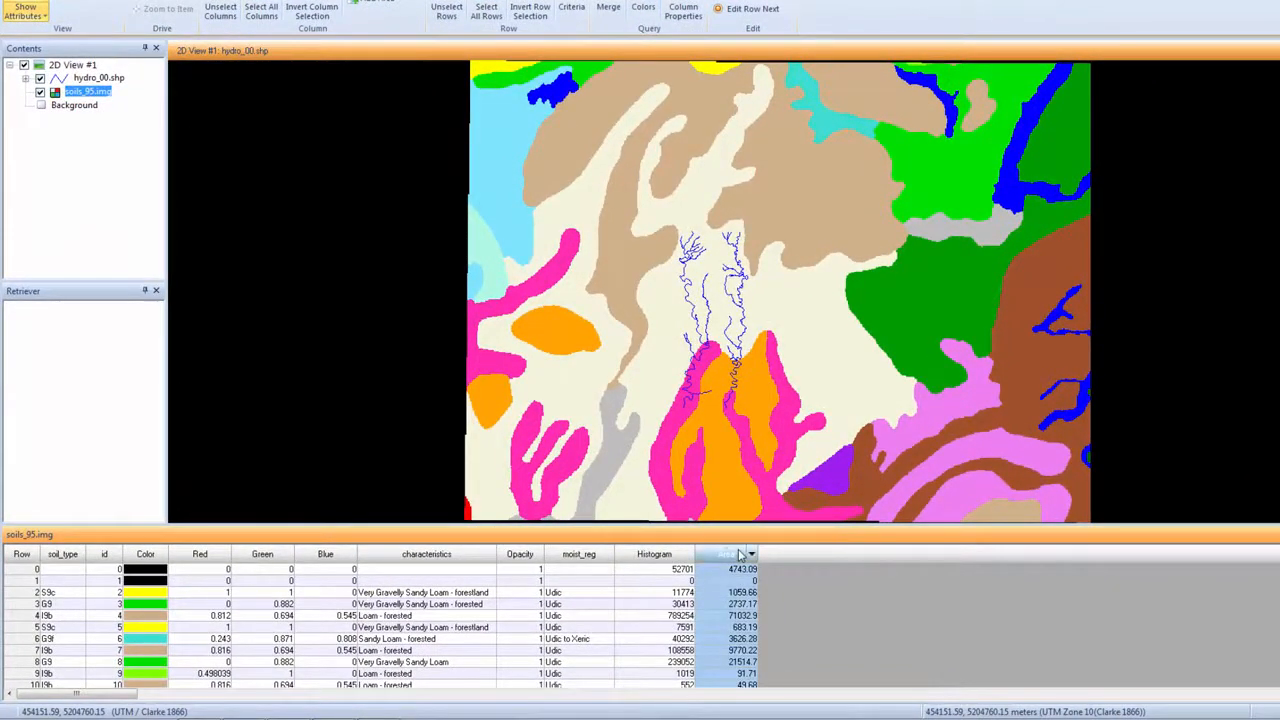
pyautogui.rightClick(739, 554)
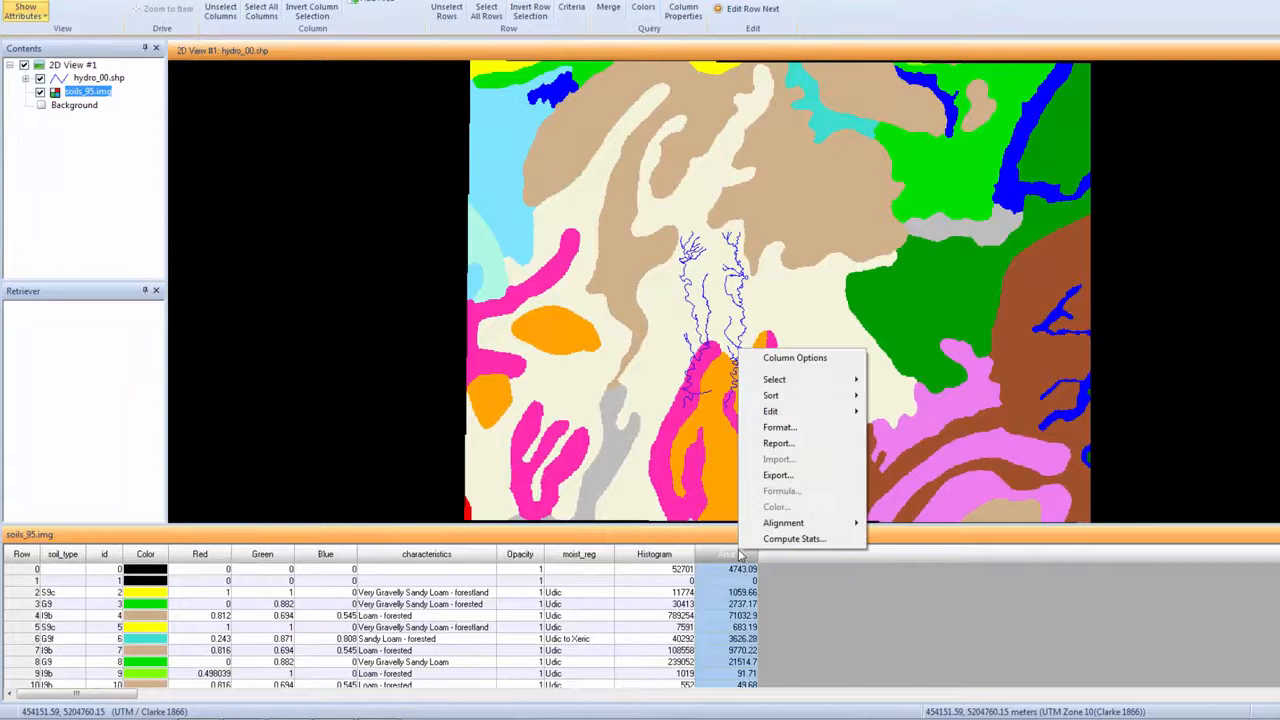
pyautogui.click(800, 540)
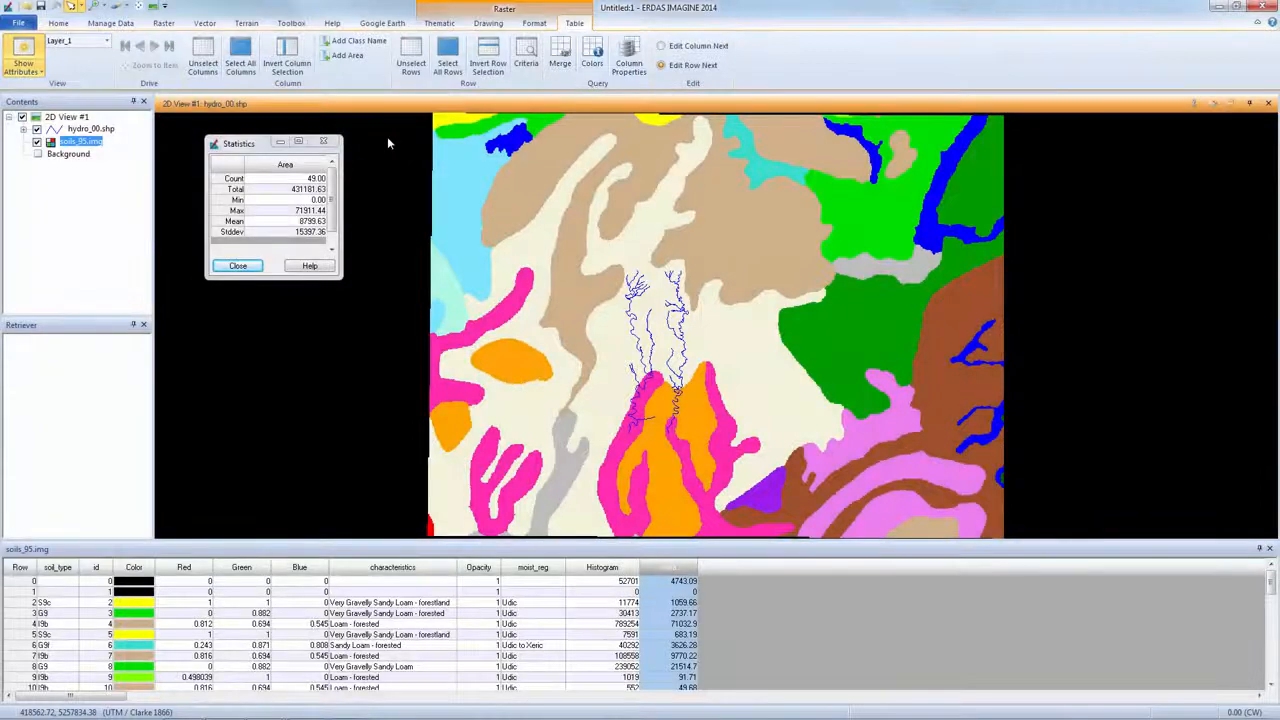
# - Turn off the RGB display for the Color column in the soils table's column properties
pyautogui.click(627, 52)
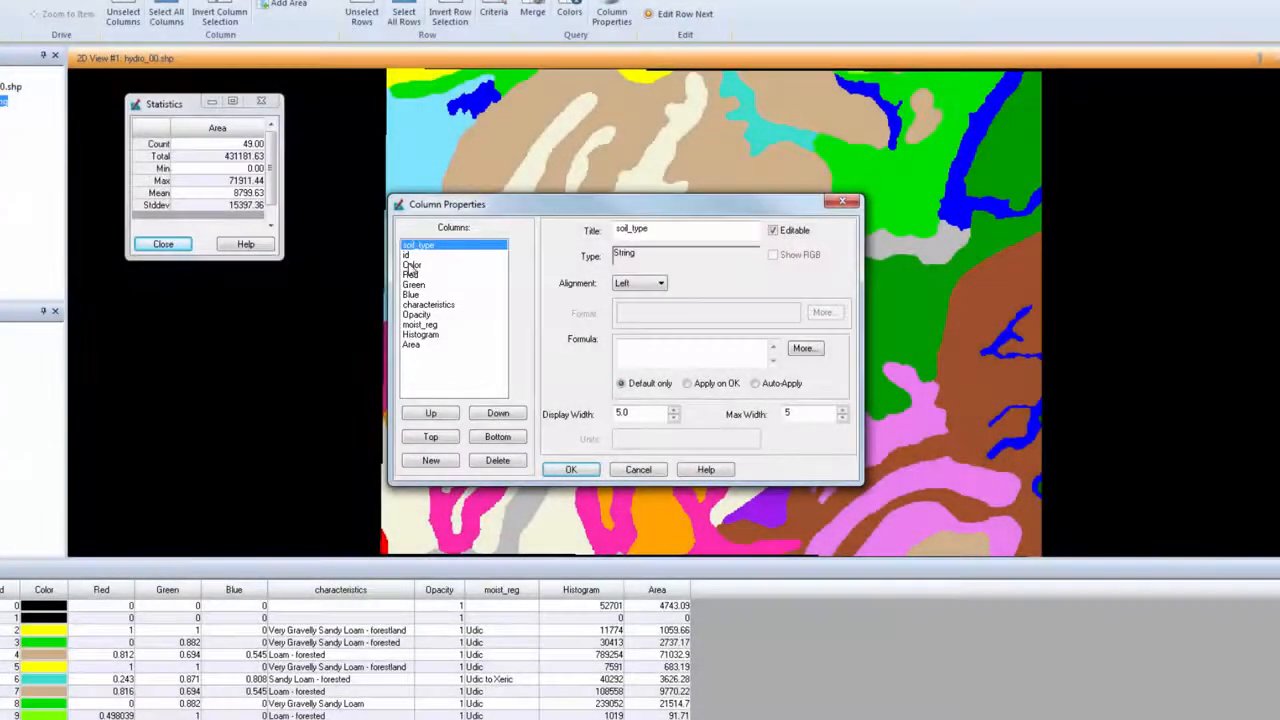
pyautogui.click(411, 265)
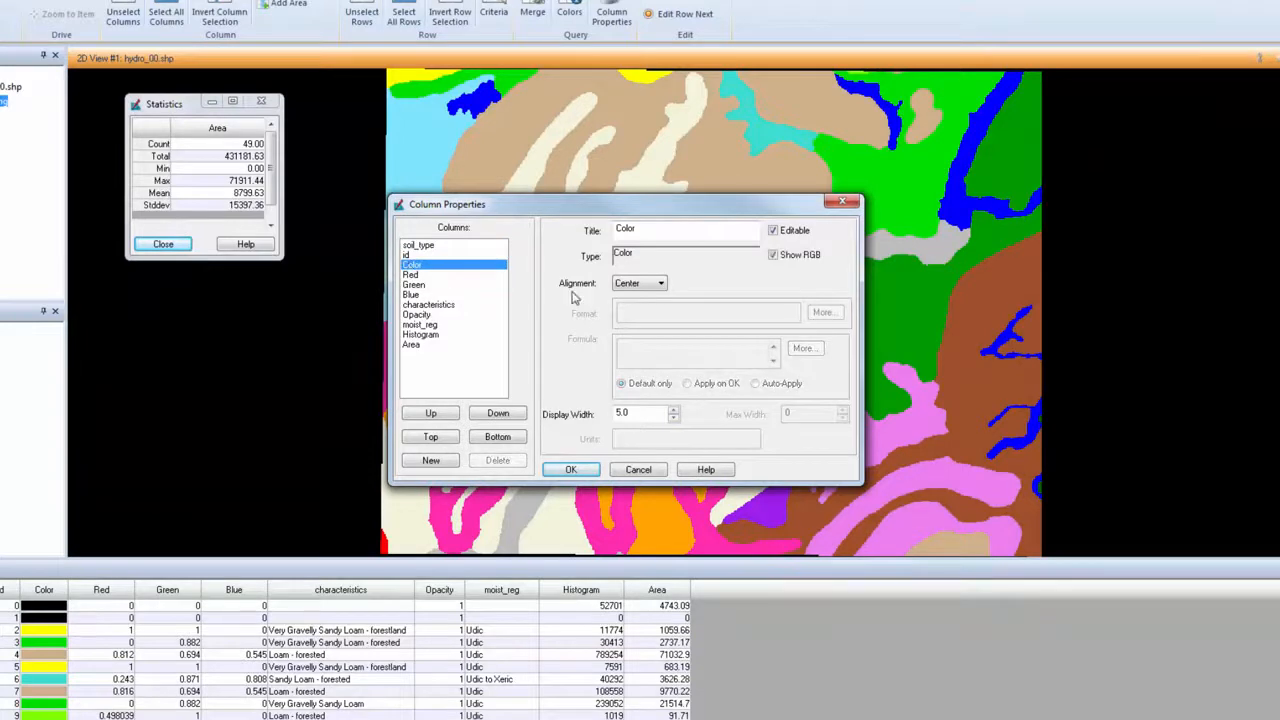
pyautogui.click(778, 256)
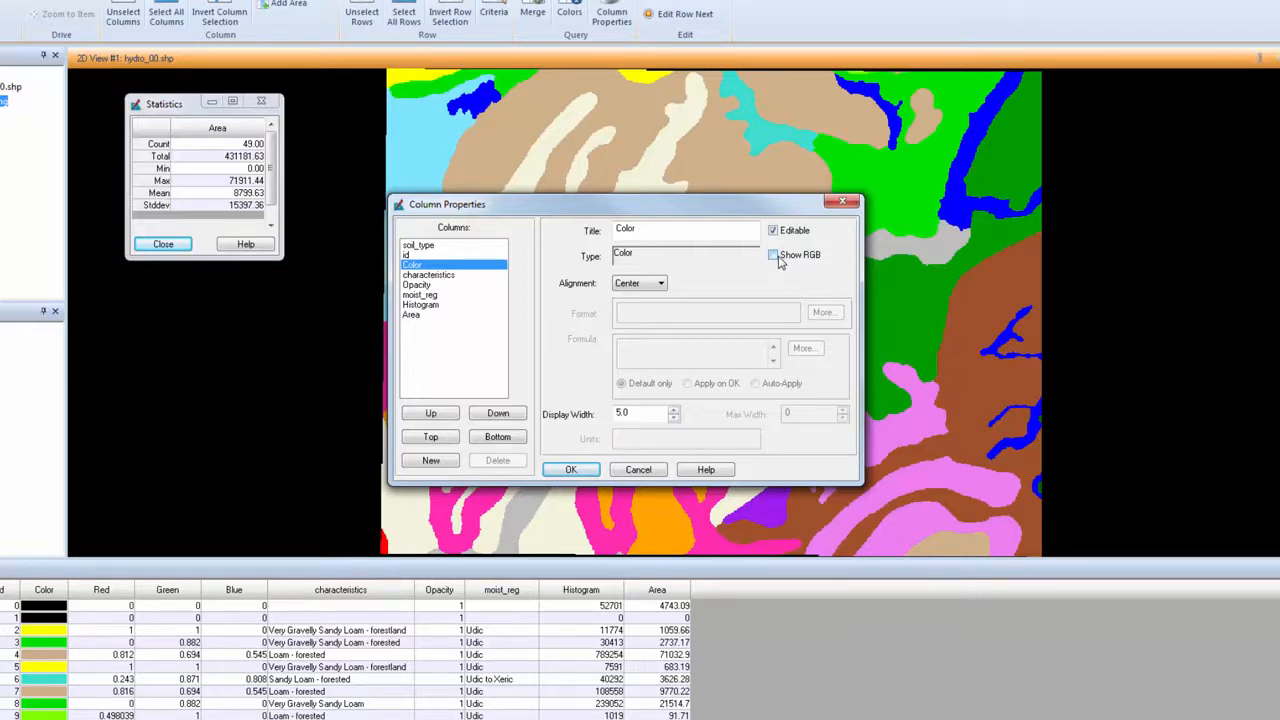
# - Create a new column titled Percent and set its type to Real
pyautogui.click(443, 462)
pyautogui.moveTo(688, 229); pyautogui.dragTo(616, 228)
pyautogui.press('BackSpace')
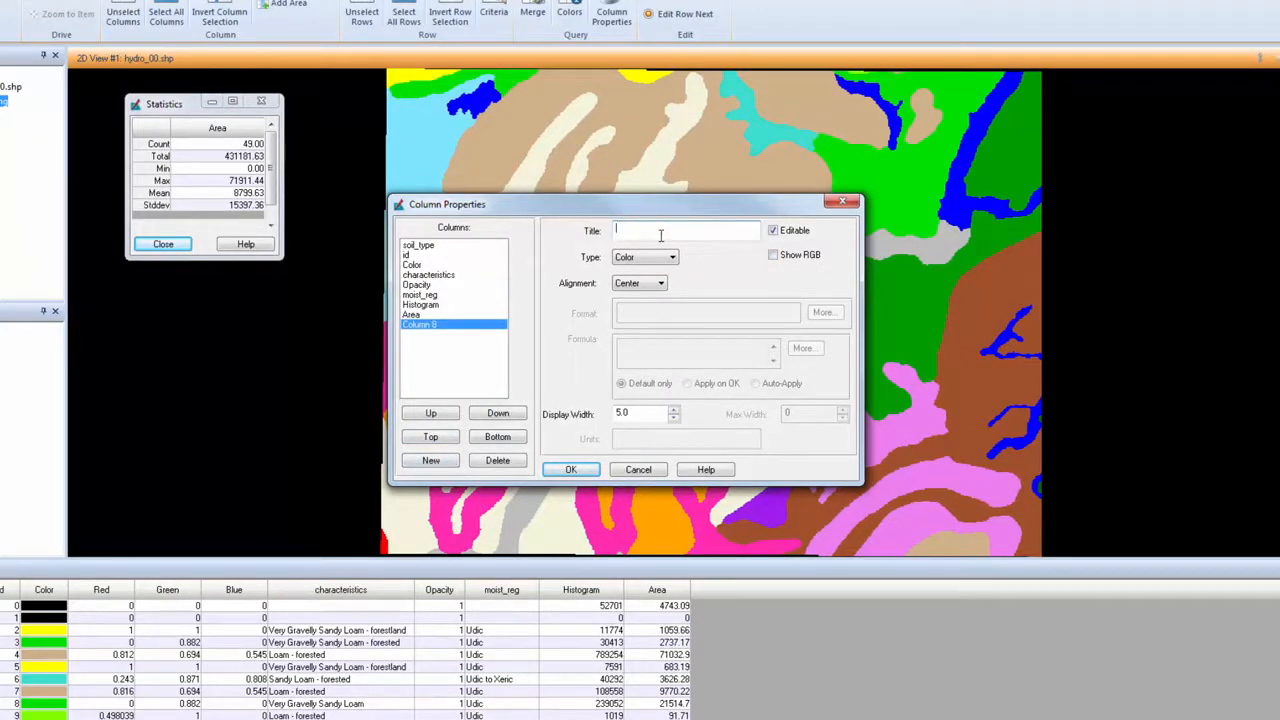
pyautogui.write('Percent')
pyautogui.click(668, 258)
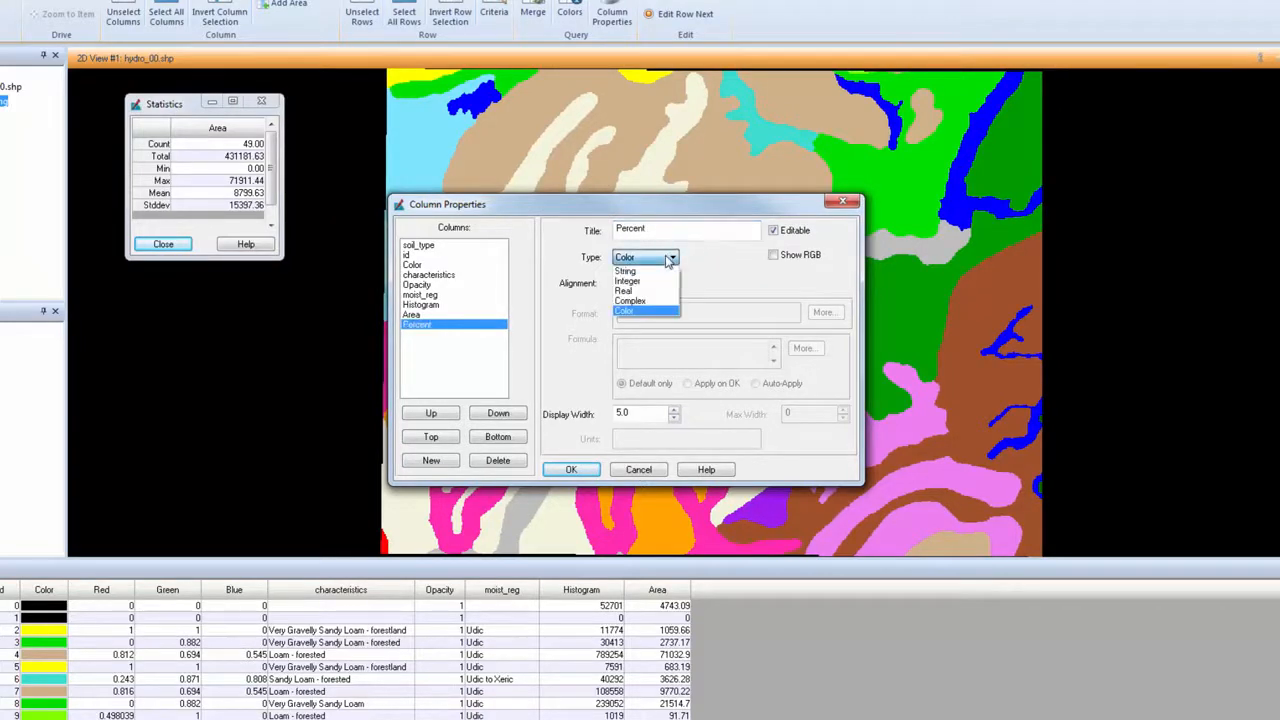
pyautogui.click(664, 290)
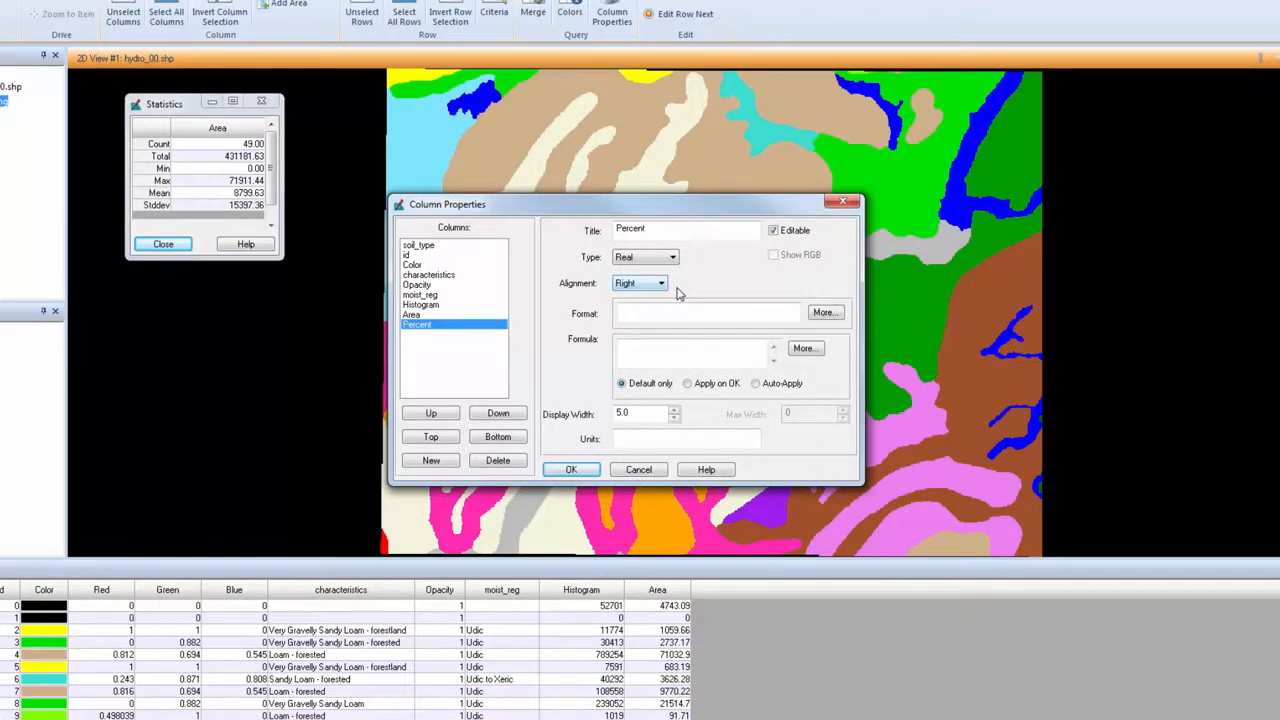
# - Set the number format of the Percent column to 0.00%
pyautogui.click(822, 314)
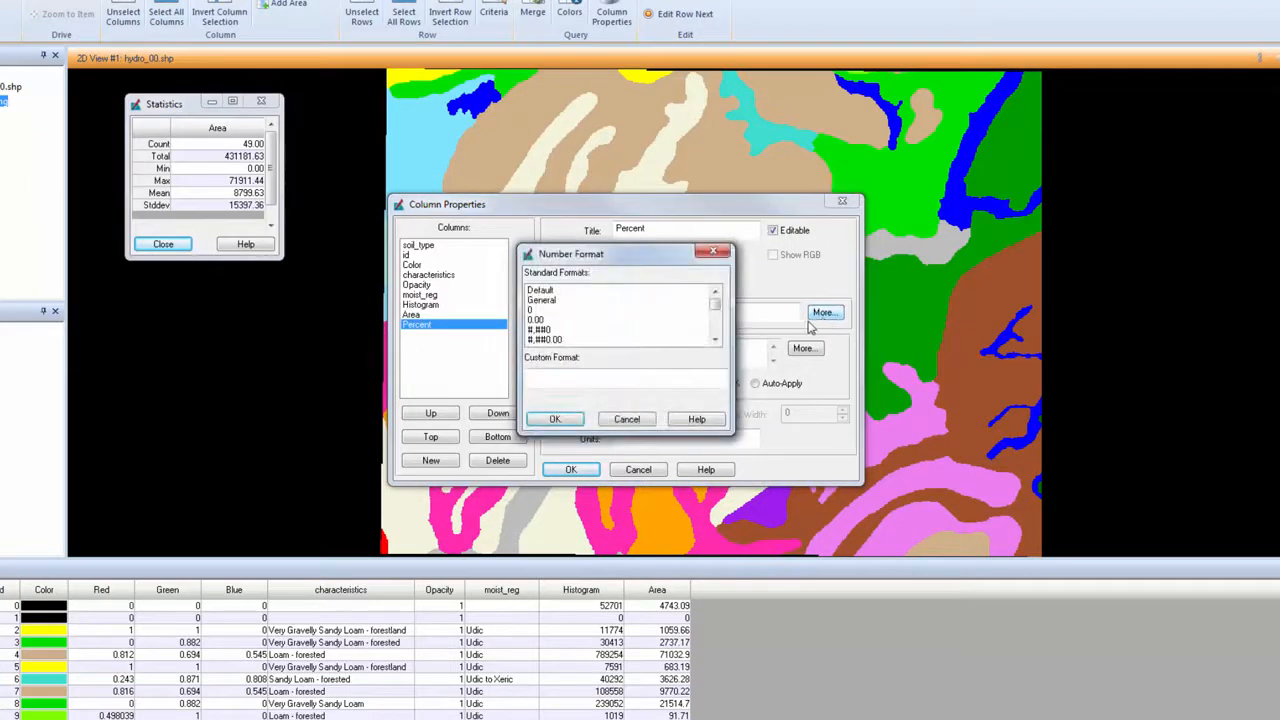
pyautogui.moveTo(714, 312); pyautogui.dragTo(712, 322)
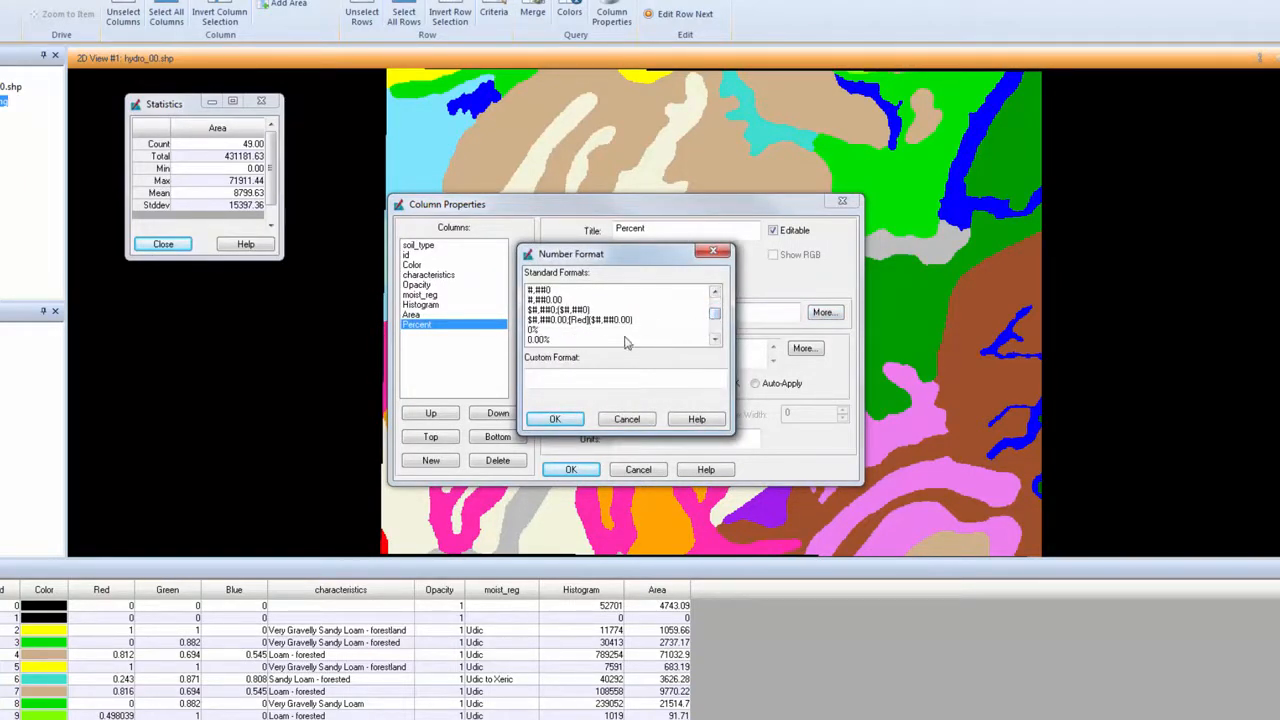
pyautogui.click(565, 340)
pyautogui.click(558, 419)
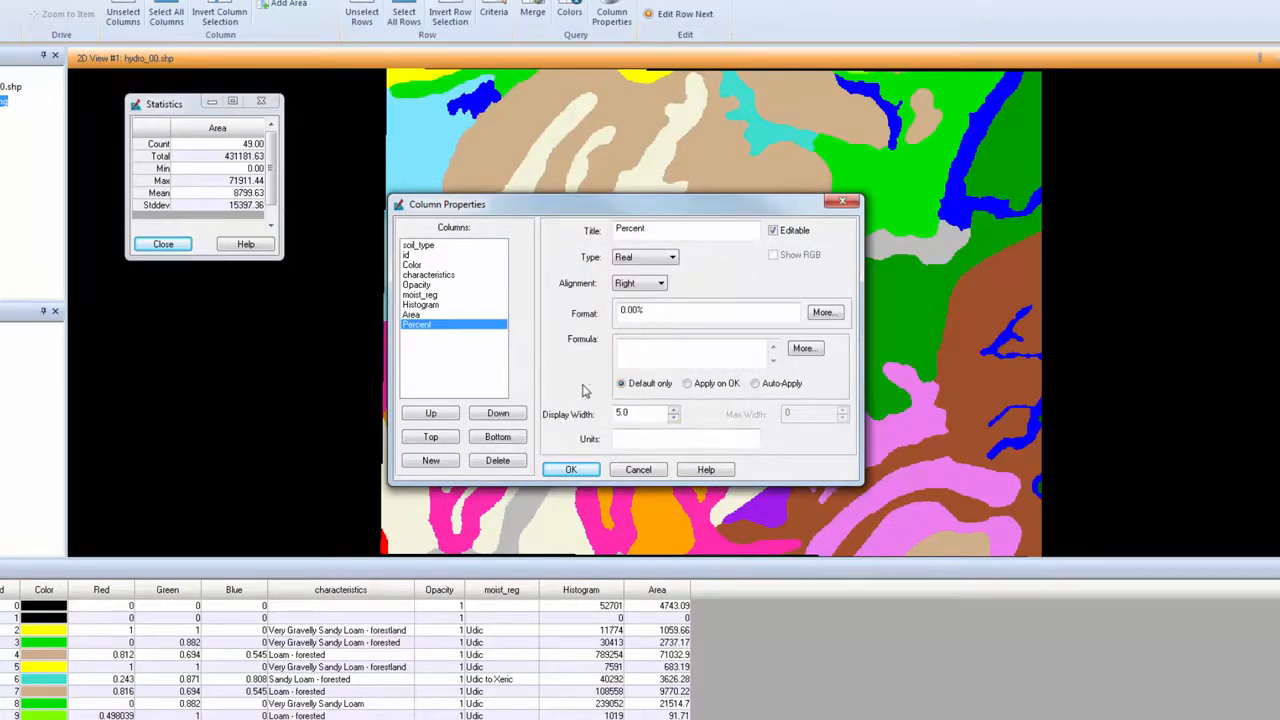
# - Set the Percent column's formula to $"Area"/431181.63, apply the column properties and close the Area statistics
pyautogui.click(805, 349)
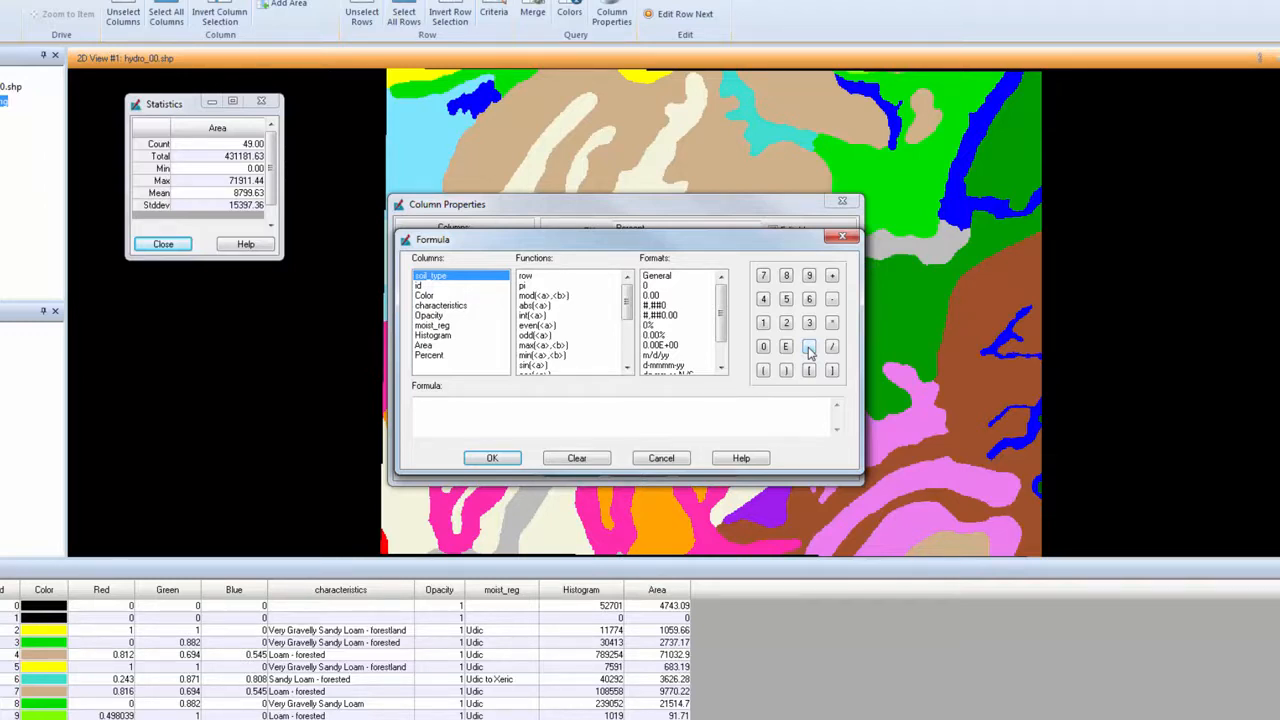
pyautogui.doubleClick(424, 346)
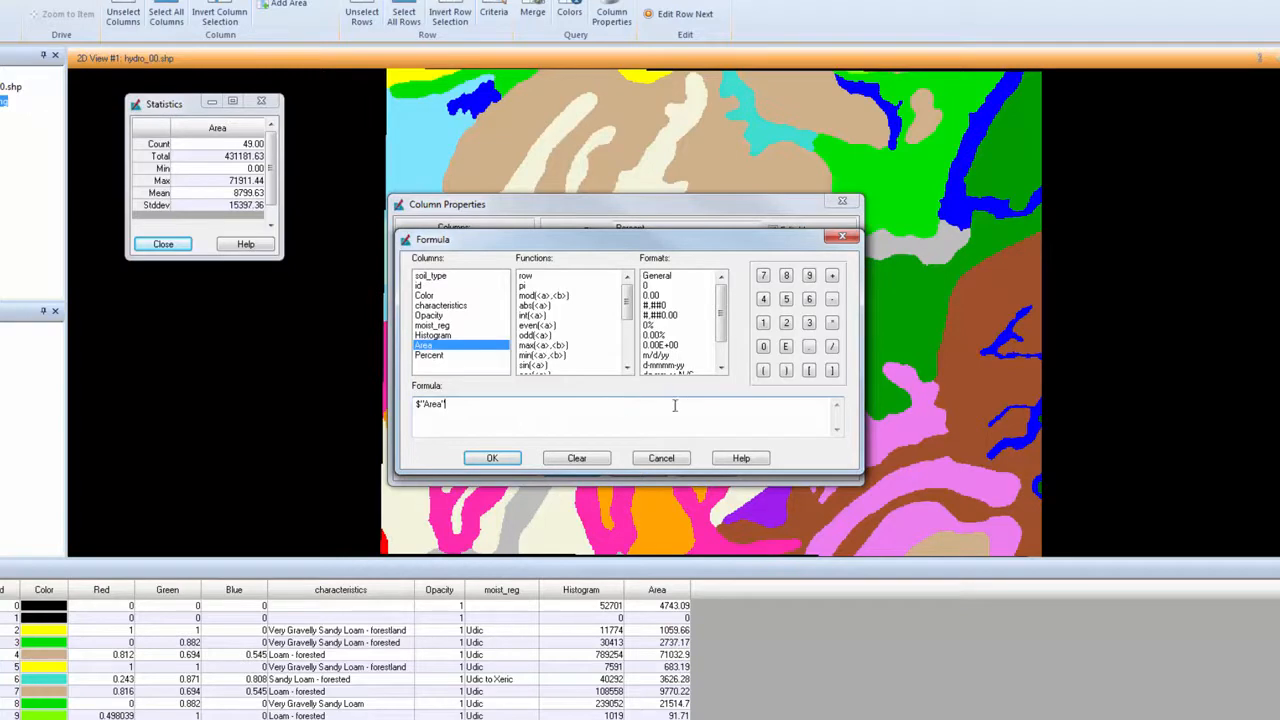
pyautogui.click(834, 349)
pyautogui.click(763, 299)
pyautogui.click(809, 322)
pyautogui.doubleClick(764, 323)
pyautogui.click(786, 275)
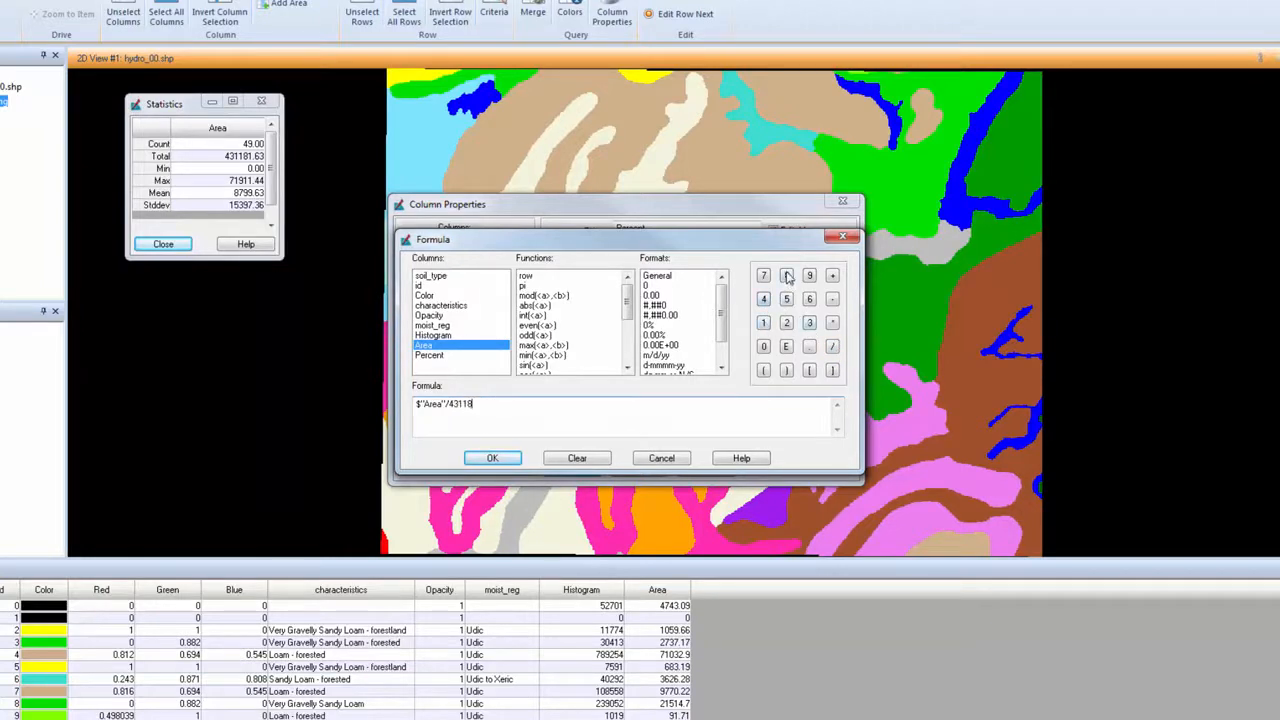
pyautogui.click(764, 323)
pyautogui.click(809, 347)
pyautogui.click(809, 299)
pyautogui.click(810, 323)
pyautogui.click(503, 460)
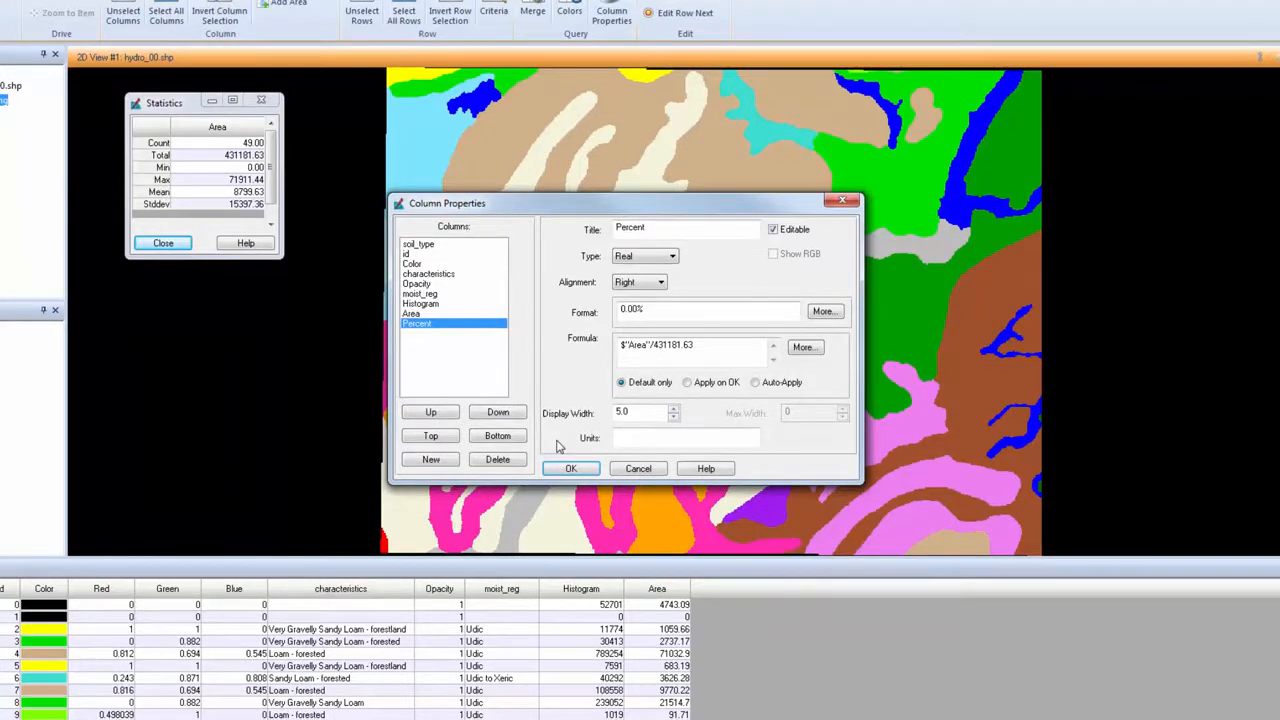
pyautogui.click(570, 468)
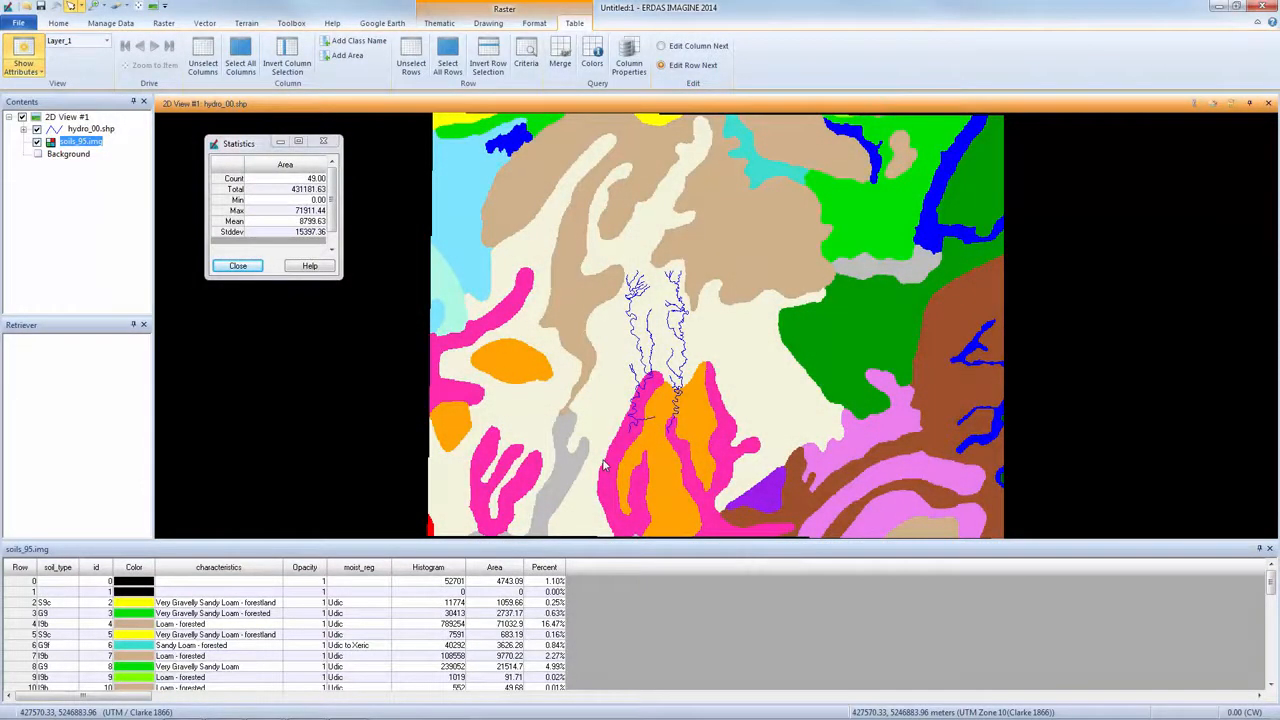
pyautogui.click(237, 265)
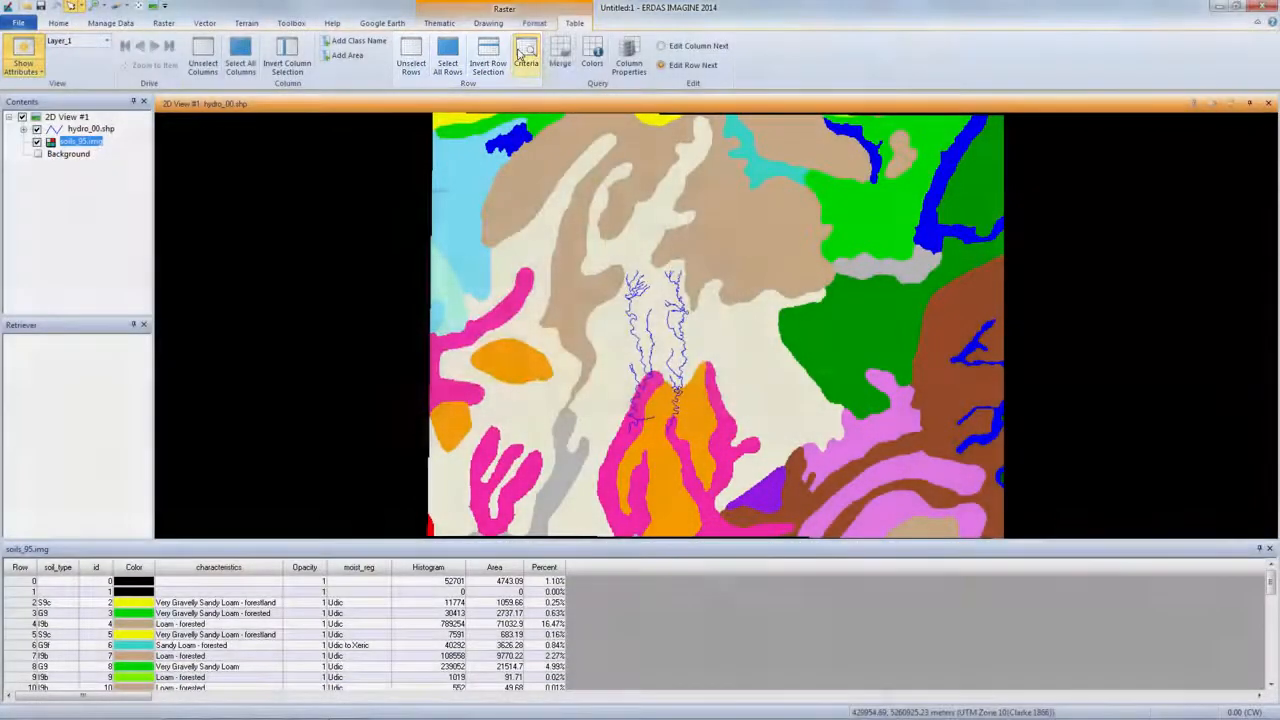
# - Select the soils table rows matching the criteria $"characteristics" contains humus and $"characteristics" contains fine
pyautogui.click(526, 55)
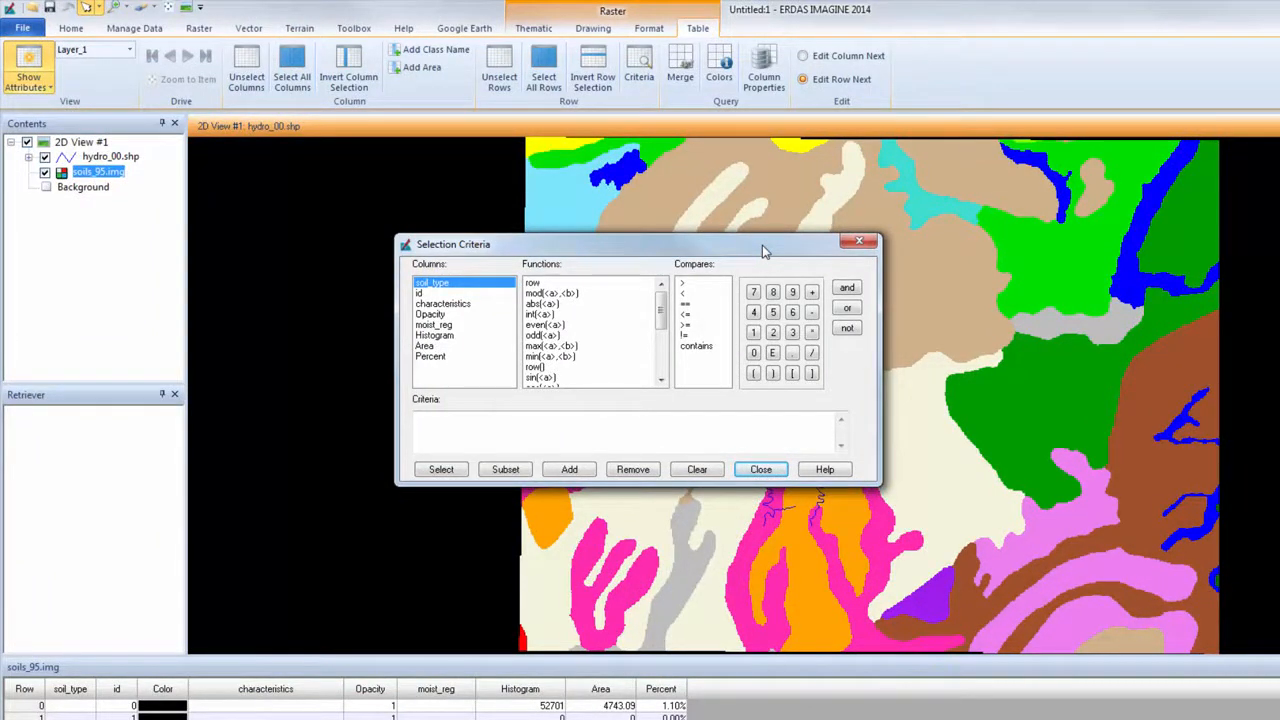
pyautogui.doubleClick(465, 307)
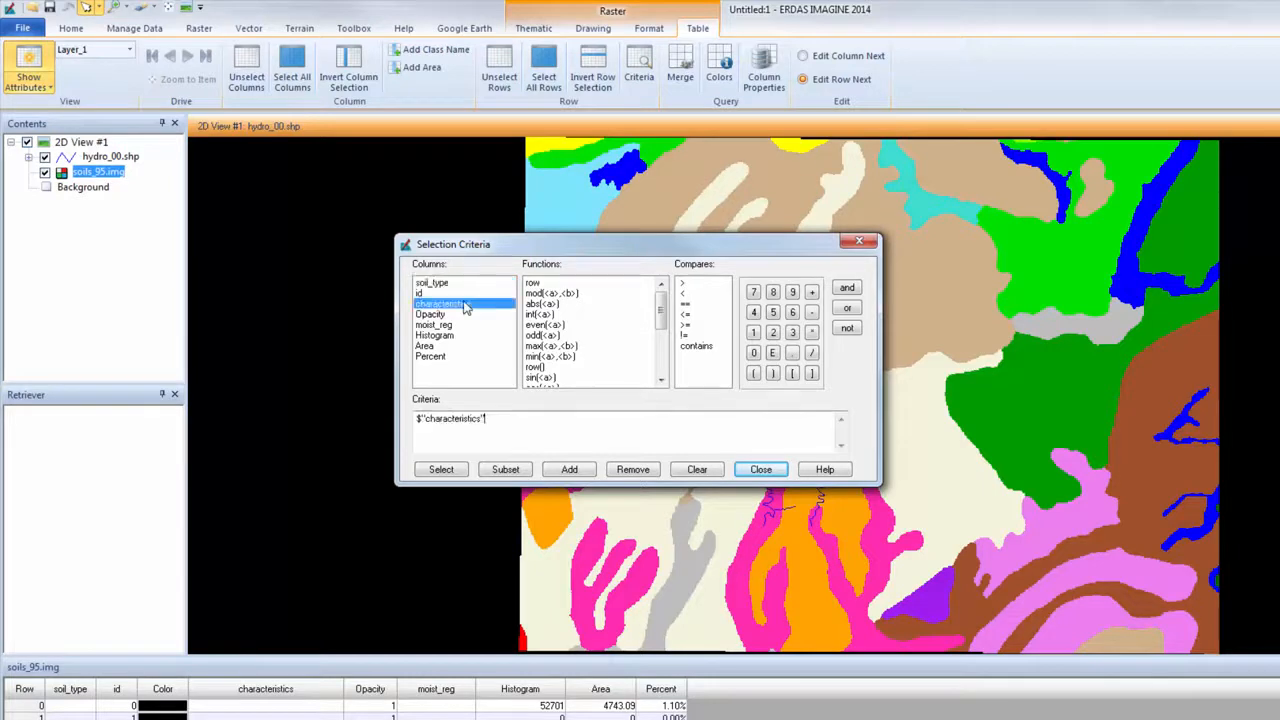
pyautogui.doubleClick(698, 348)
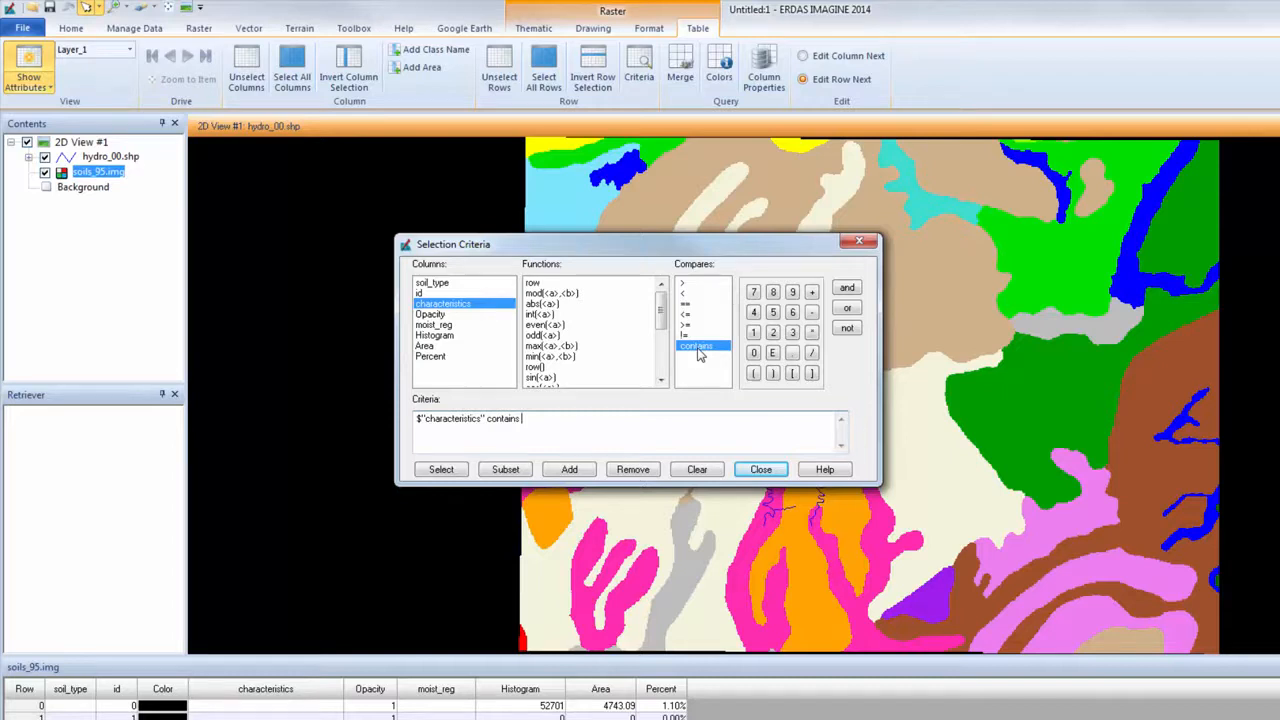
pyautogui.write('humus')
pyautogui.click(844, 289)
pyautogui.click(488, 303)
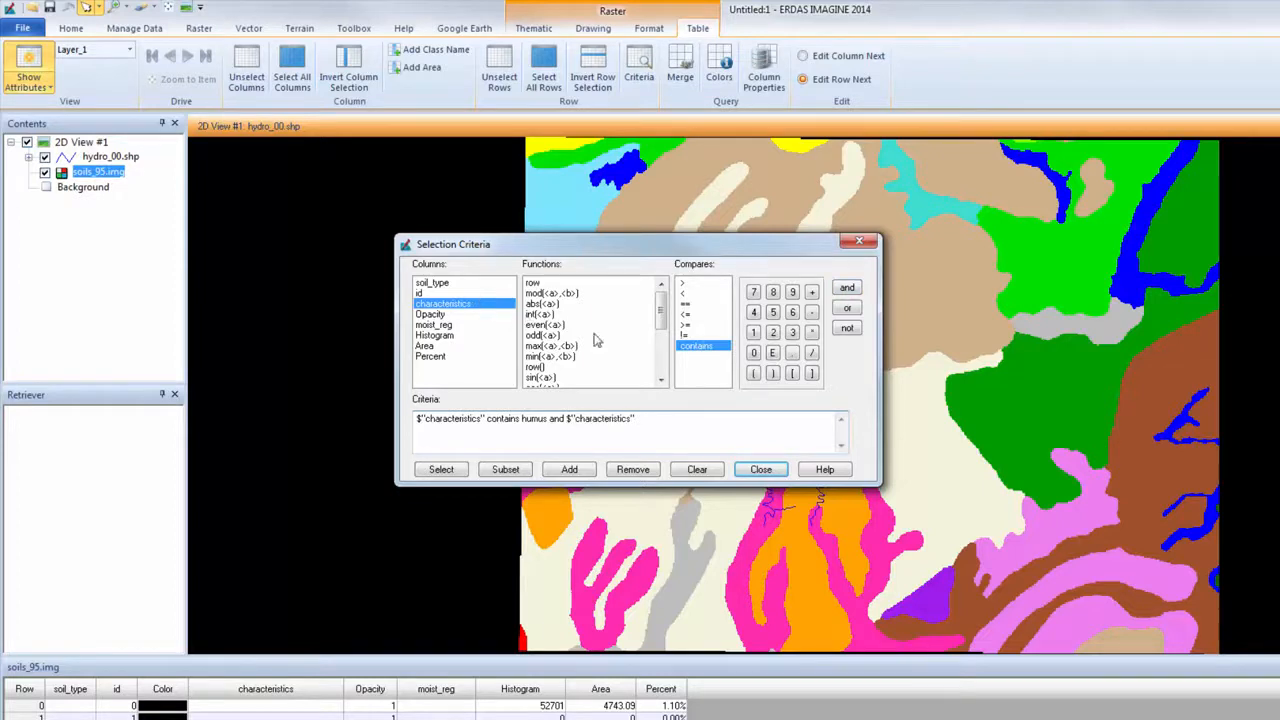
pyautogui.click(716, 350)
pyautogui.write('fine')
pyautogui.click(441, 469)
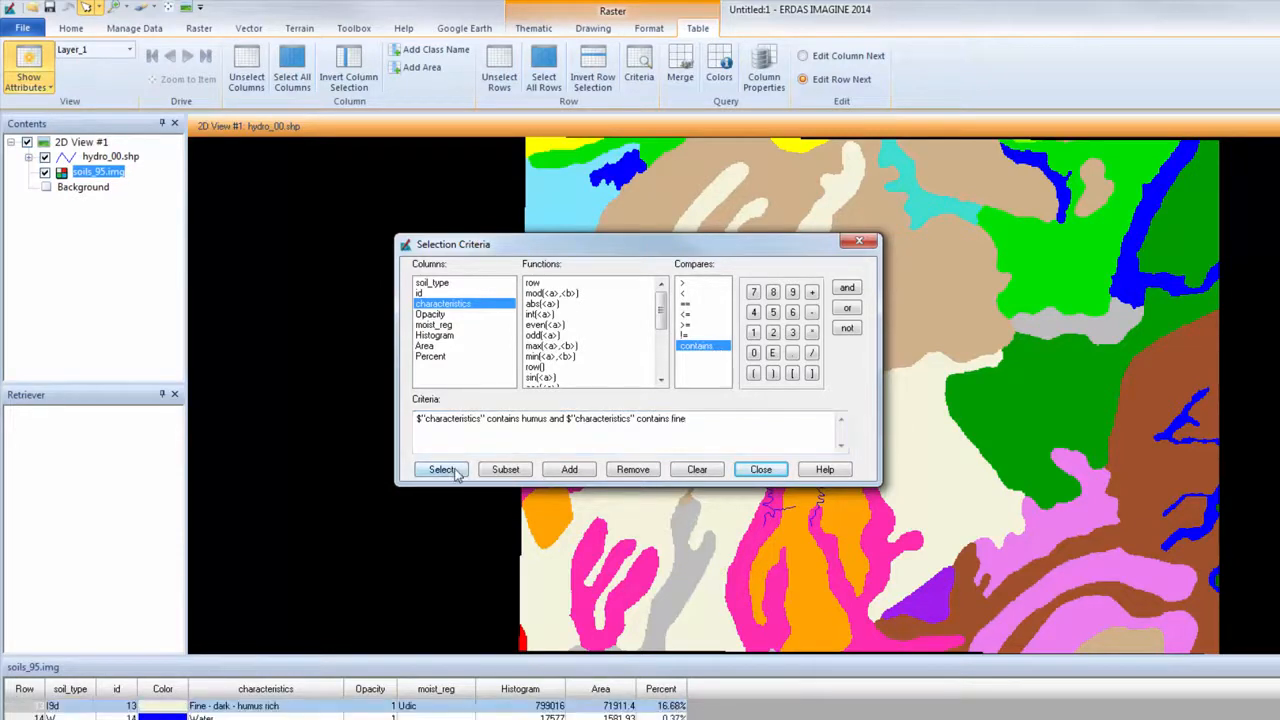
pyautogui.click(768, 472)
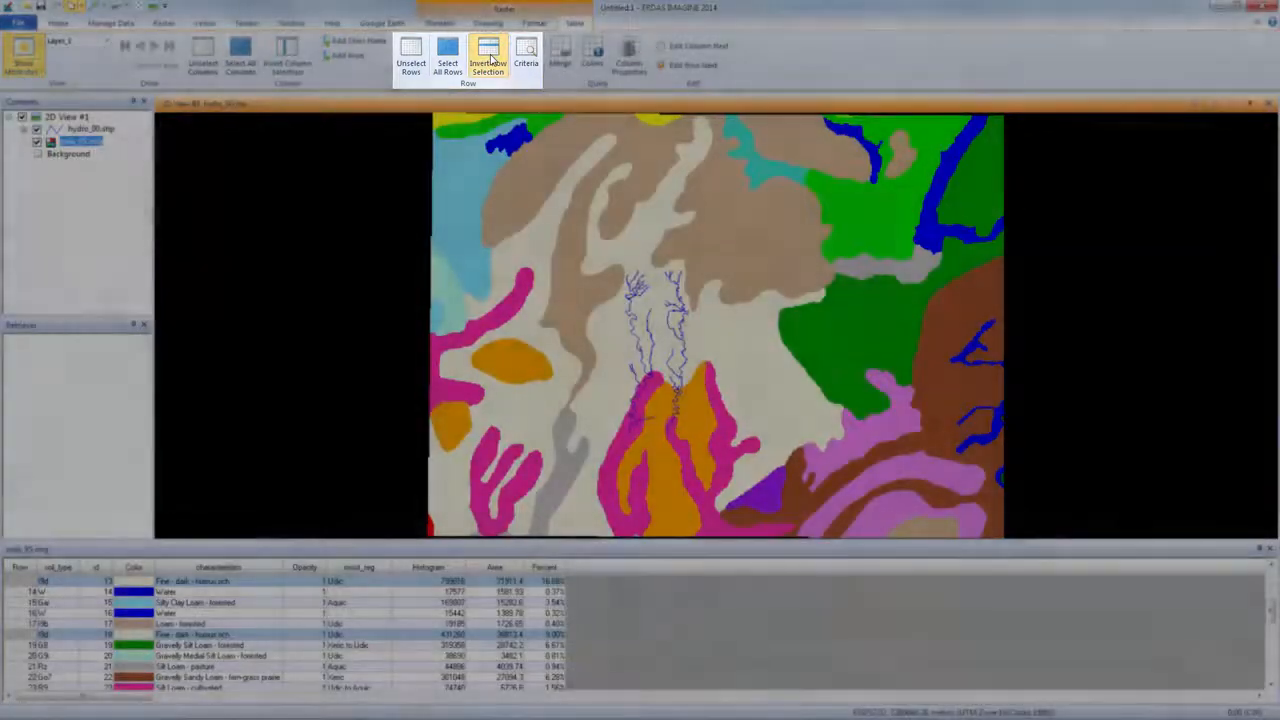
# - Invert the row selection and set the Opacity column to 0 for the selected rows with a formula
pyautogui.click(490, 61)
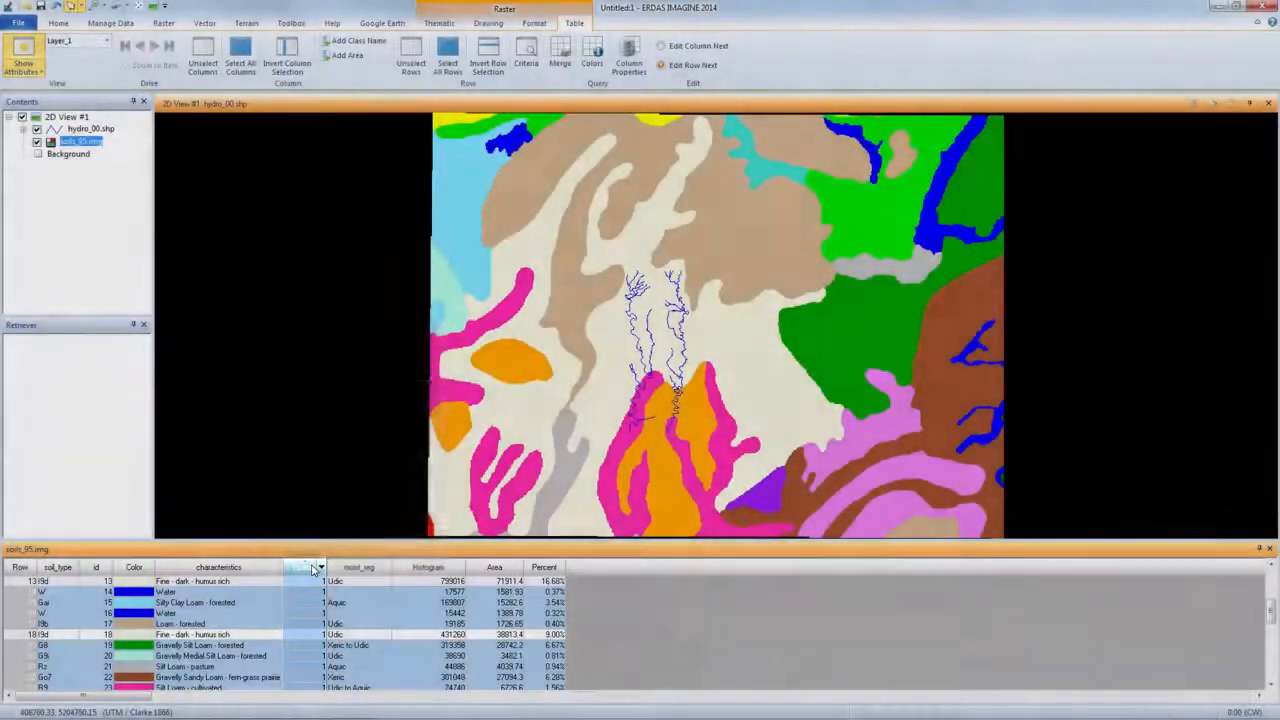
pyautogui.rightClick(313, 569)
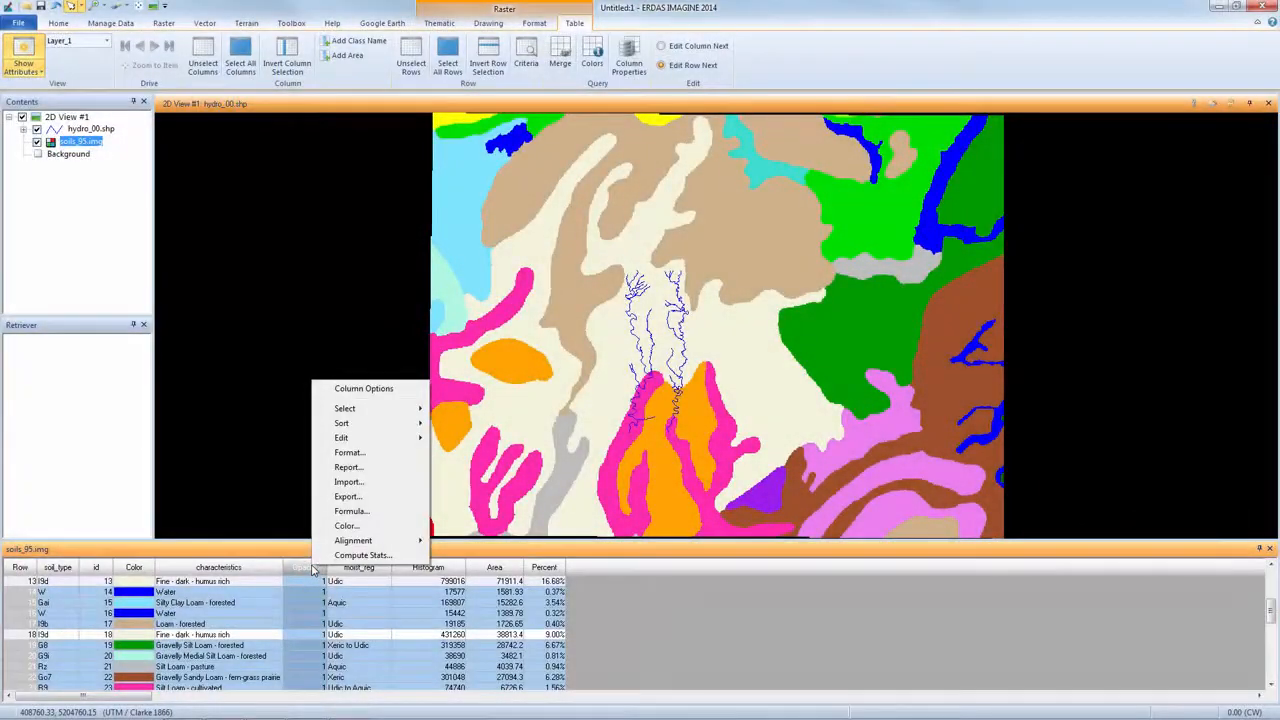
pyautogui.click(365, 514)
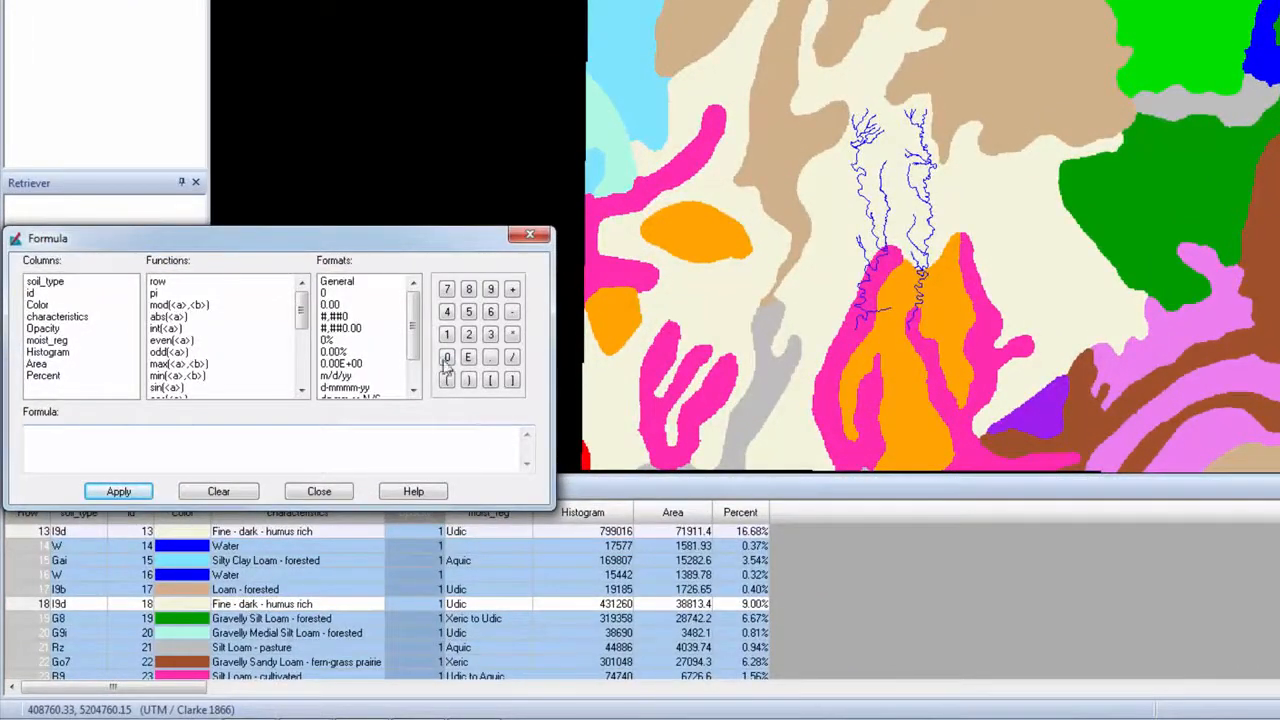
pyautogui.click(447, 358)
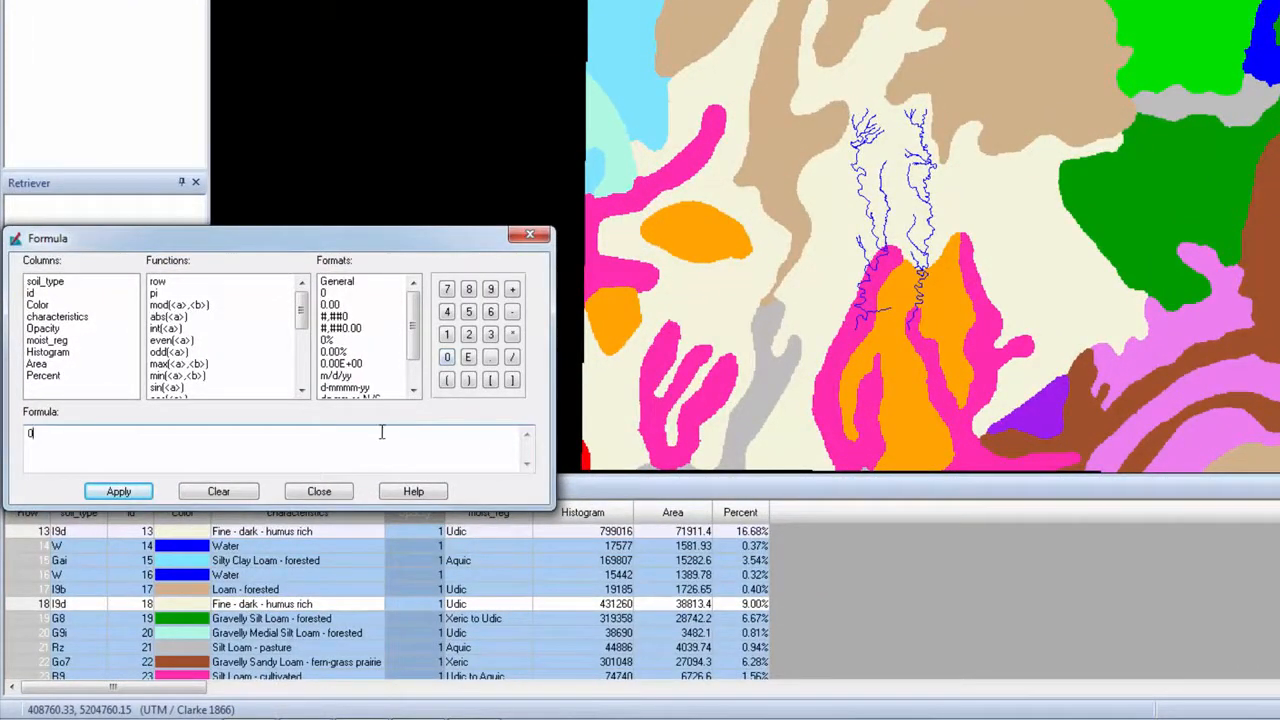
pyautogui.click(130, 492)
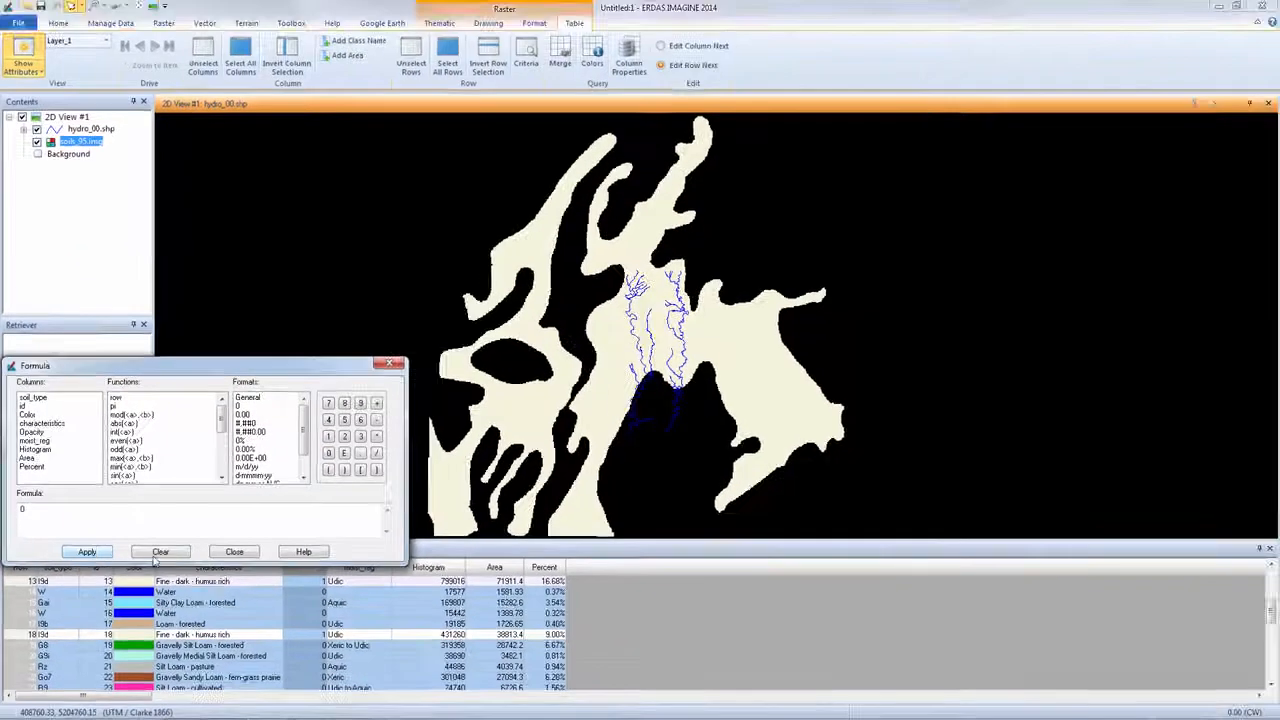
pyautogui.click(296, 507)
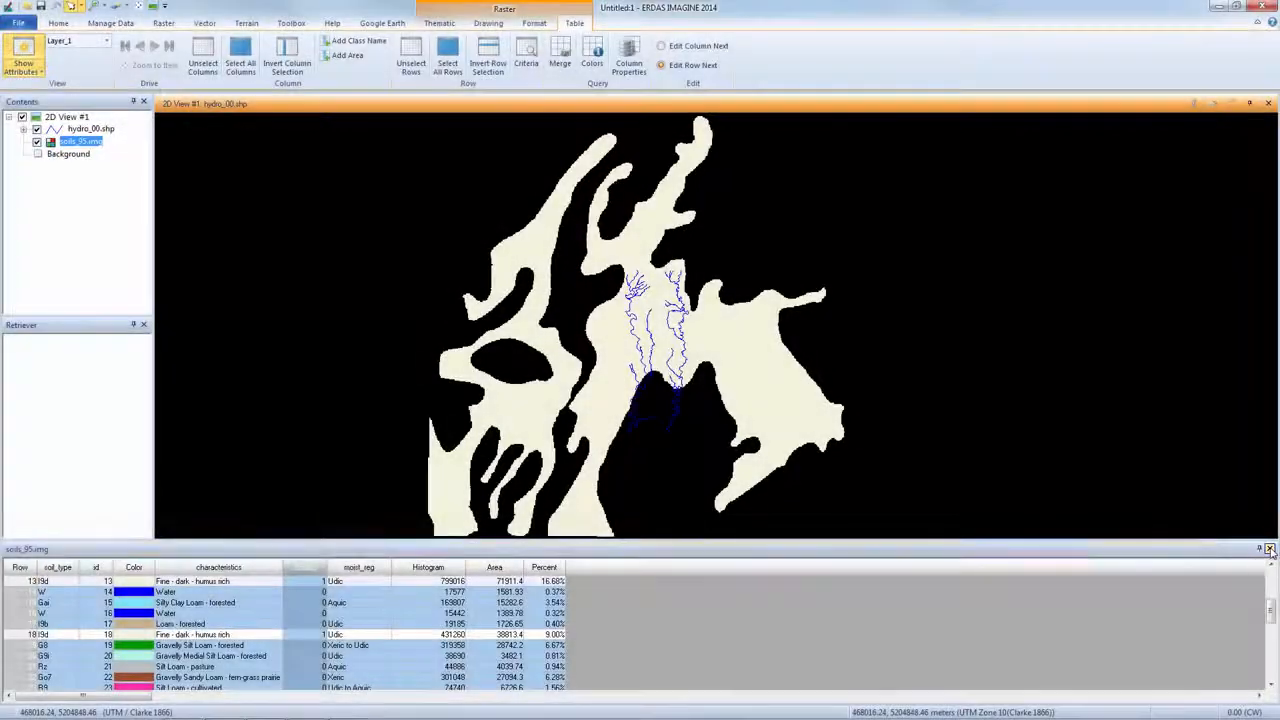
# - Close the soils attribute table and the soils_95.img layer without saving the changes
pyautogui.click(1269, 549)
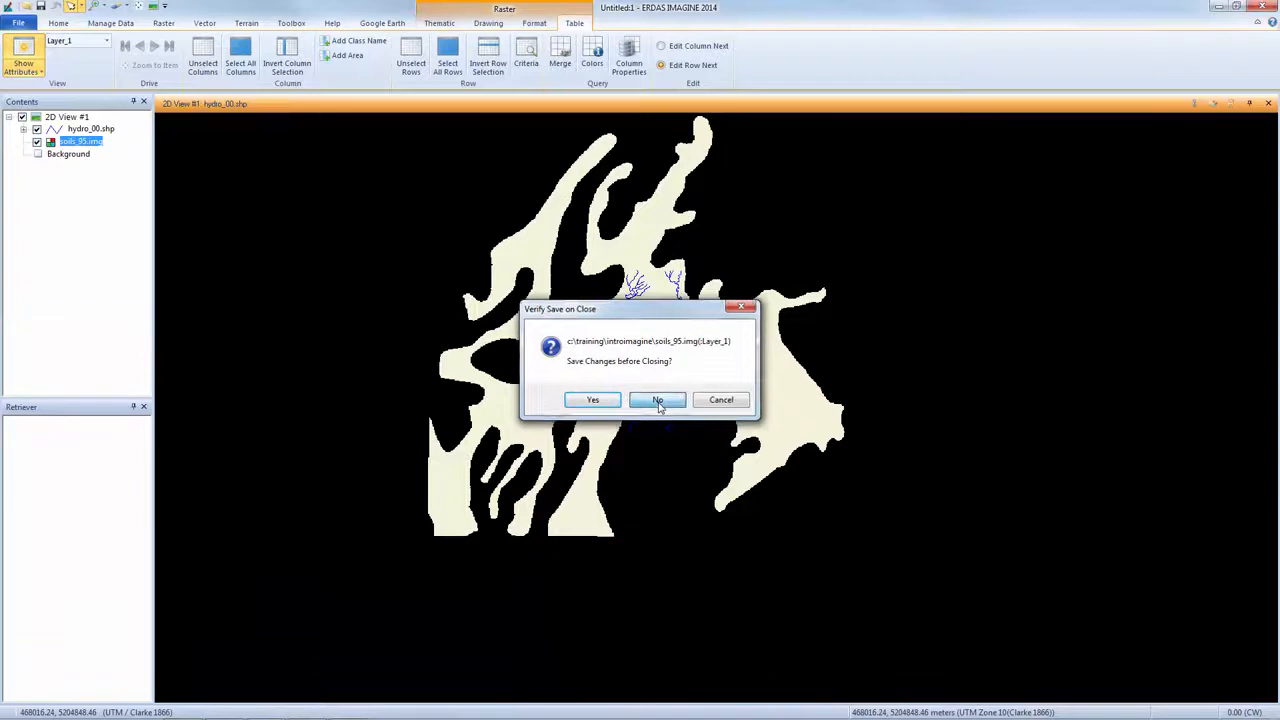
pyautogui.click(658, 399)
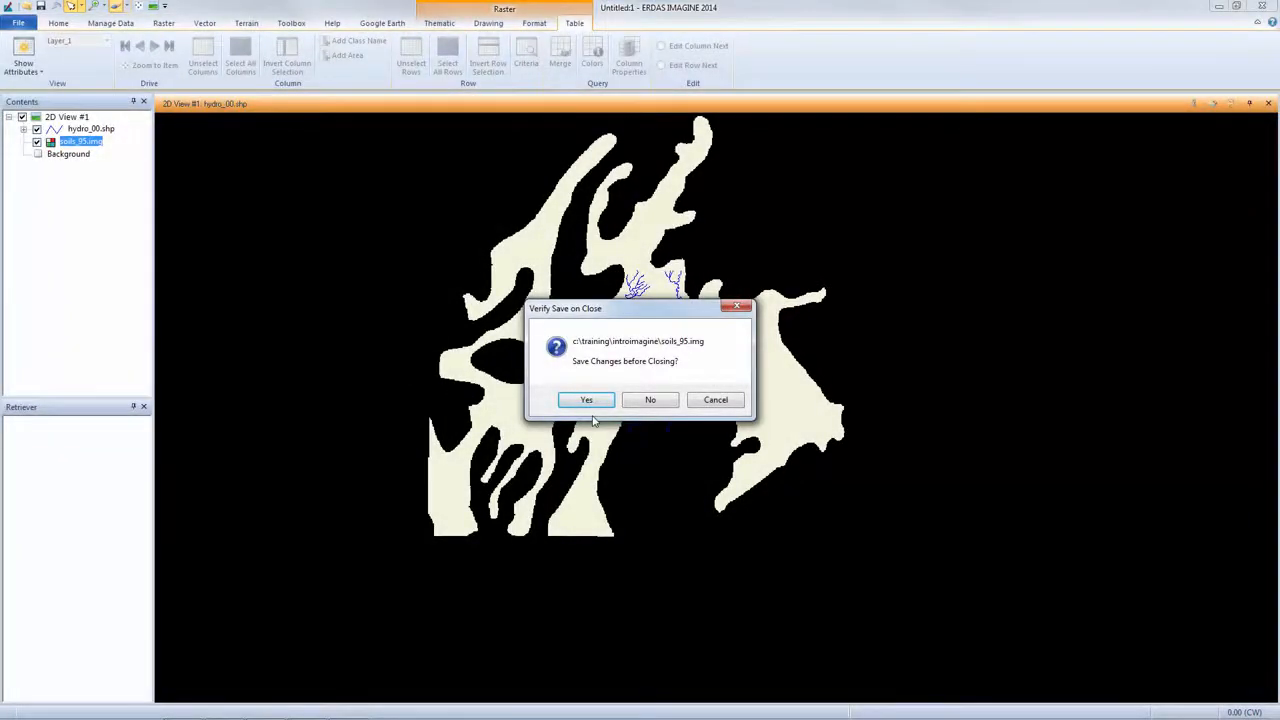
pyautogui.click(630, 398)
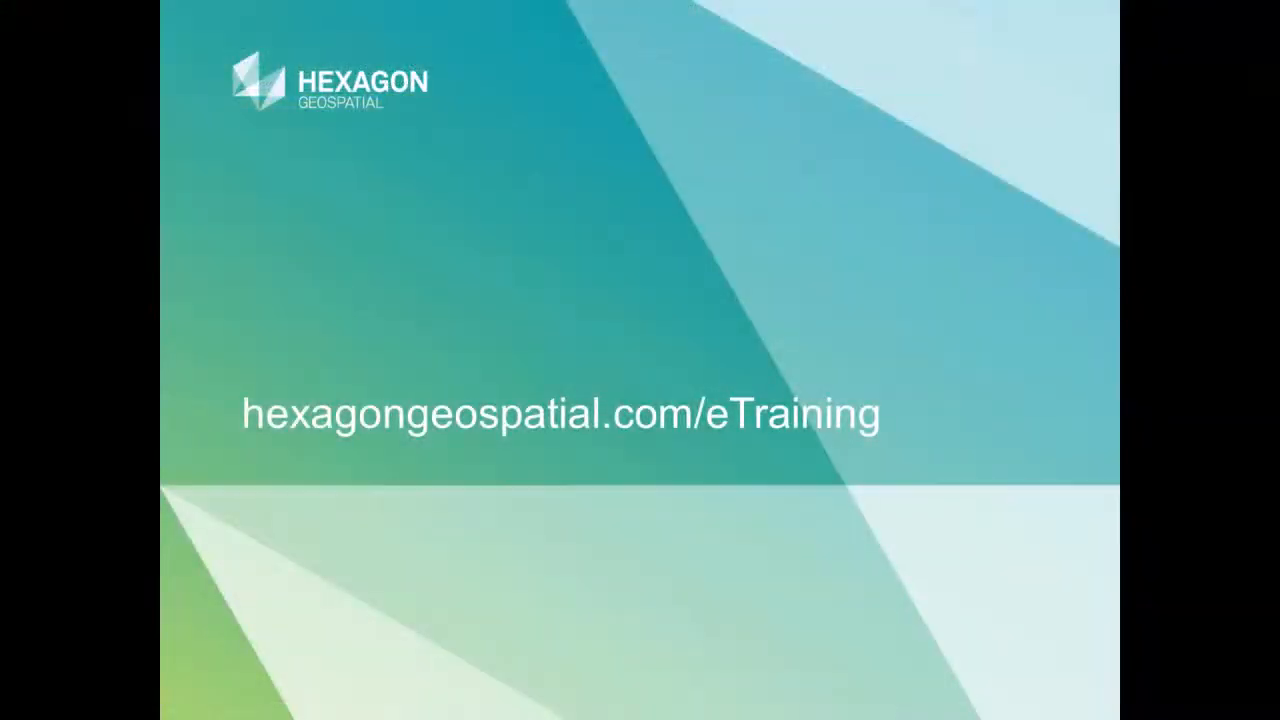